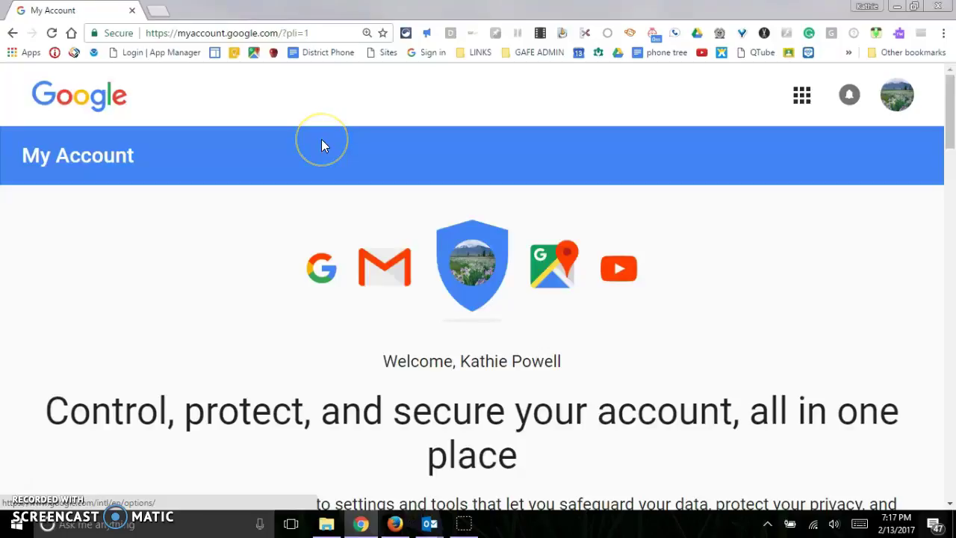
Open Google Classroom from the list of Google apps.
{"action": "left_click", "coordinate": [801, 96]}
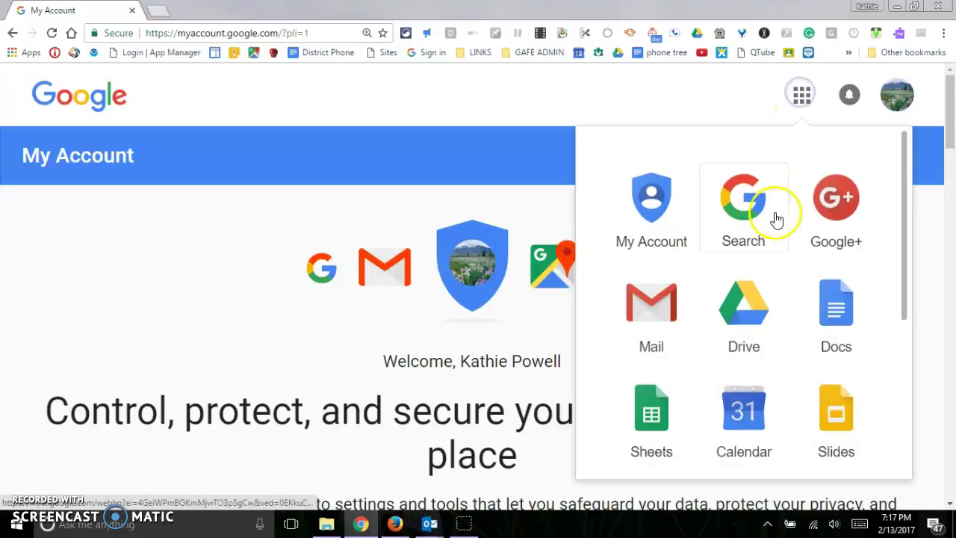
{"action": "scroll", "coordinate": [773, 319], "scroll_direction": "down", "scroll_amount": 3}
{"action": "scroll", "coordinate": [773, 319], "scroll_direction": "down", "scroll_amount": 6}
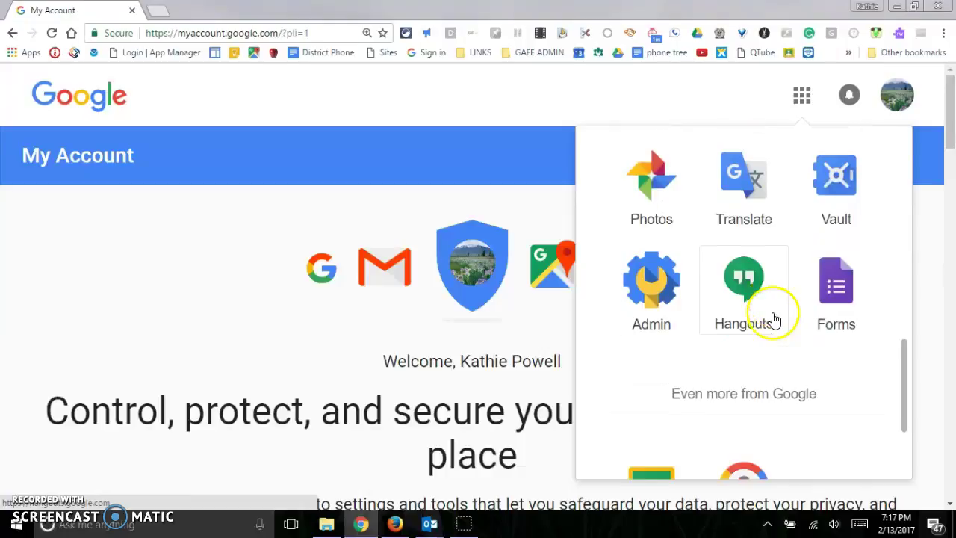
{"action": "left_click", "coordinate": [653, 347]}
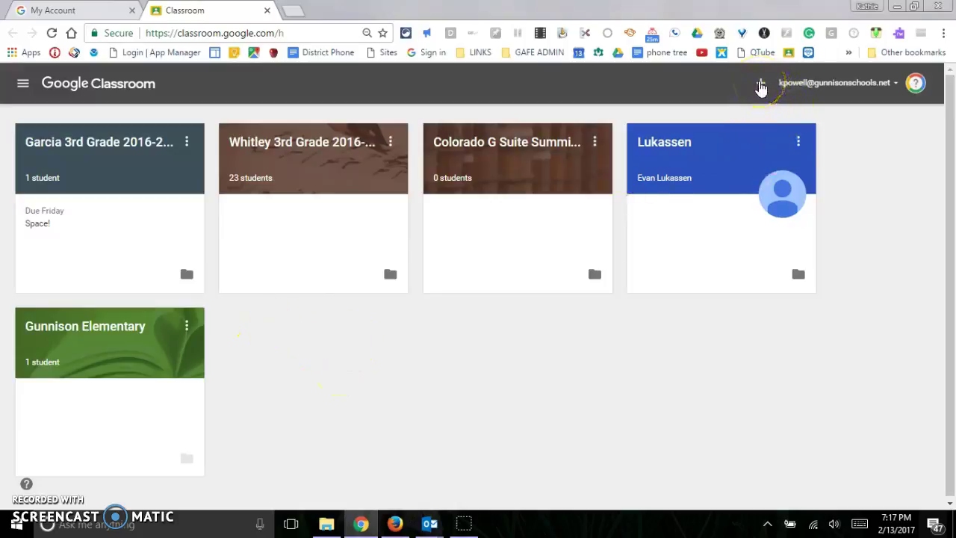
Create a class named "2016-17 Social Studies Group A", leaving the section and subject empty.
{"action": "left_click", "coordinate": [761, 85]}
{"action": "left_click", "coordinate": [774, 130]}
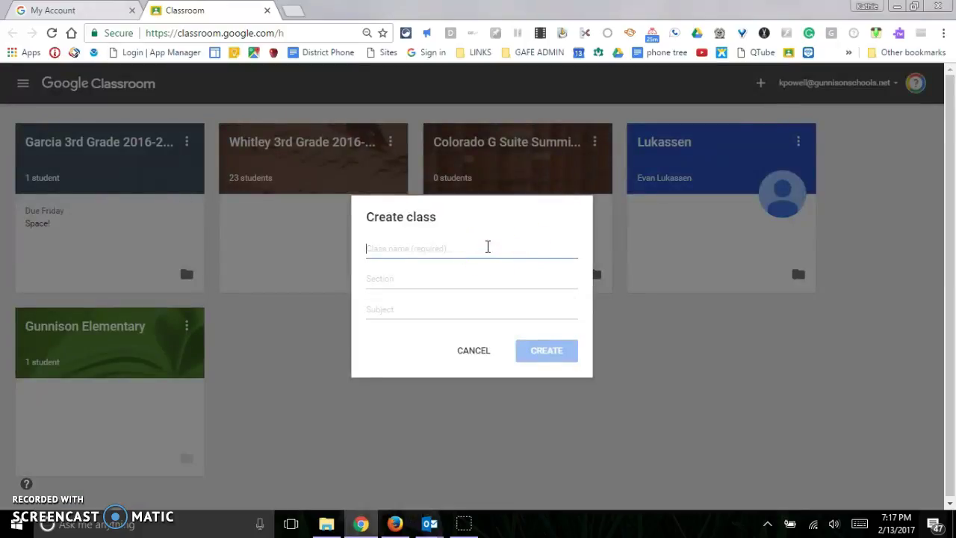
{"action": "type", "text": "2016-17 Social Studies"}
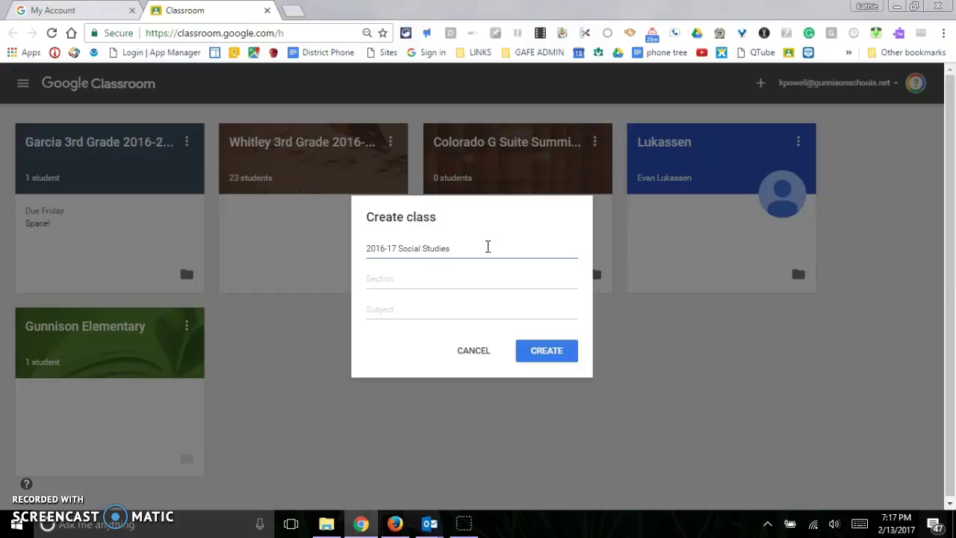
{"action": "left_click", "coordinate": [400, 278]}
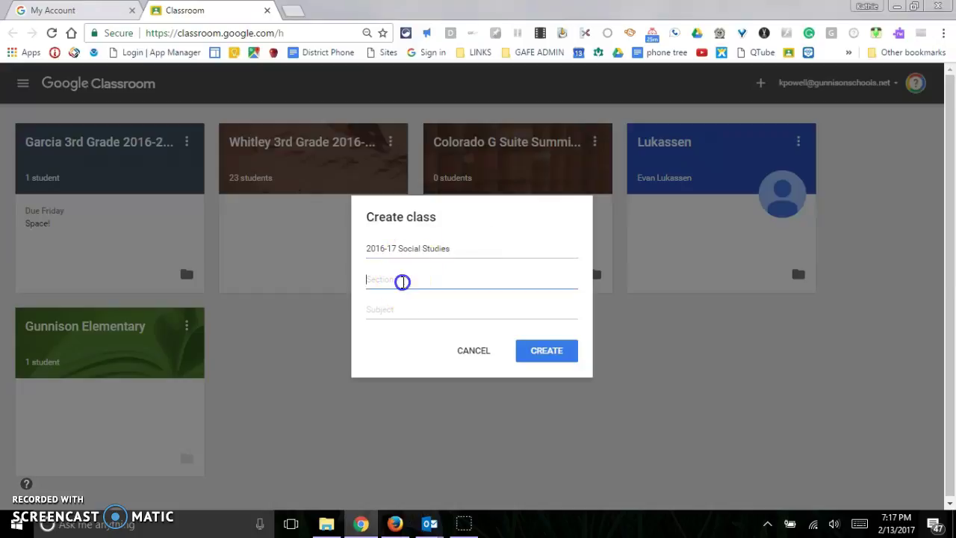
{"action": "left_click", "coordinate": [393, 307]}
{"action": "left_click", "coordinate": [461, 247]}
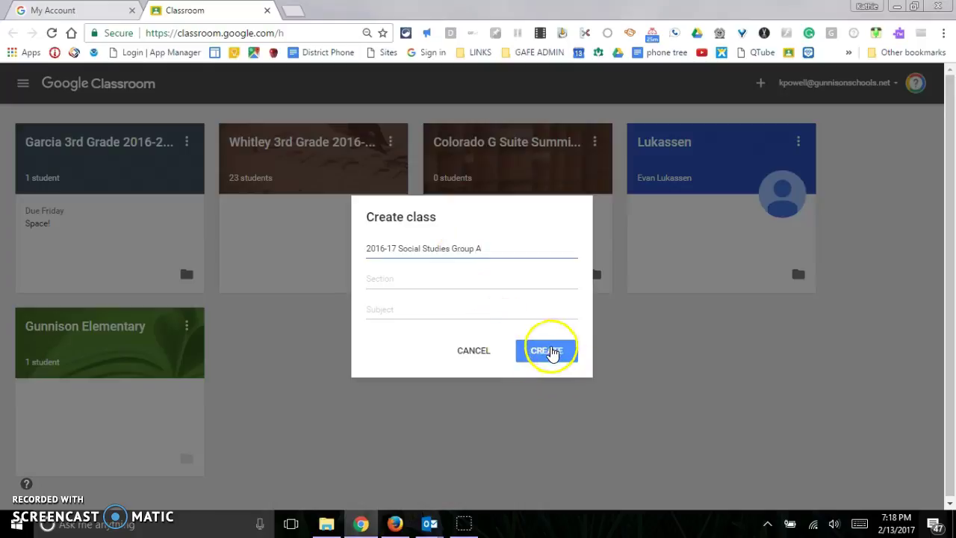
{"action": "left_click", "coordinate": [550, 350]}
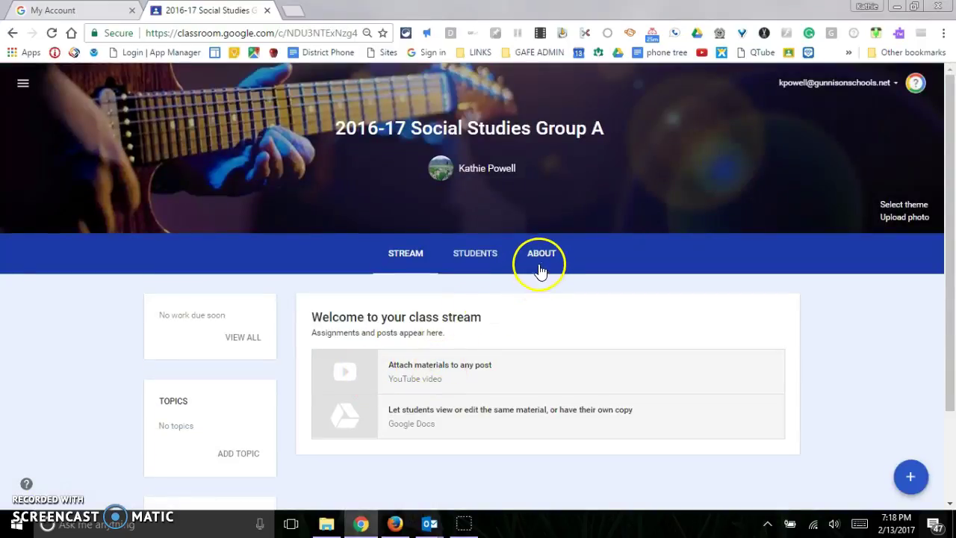
View the new class's student page with its class code and return to the class stream.
{"action": "left_click", "coordinate": [475, 254]}
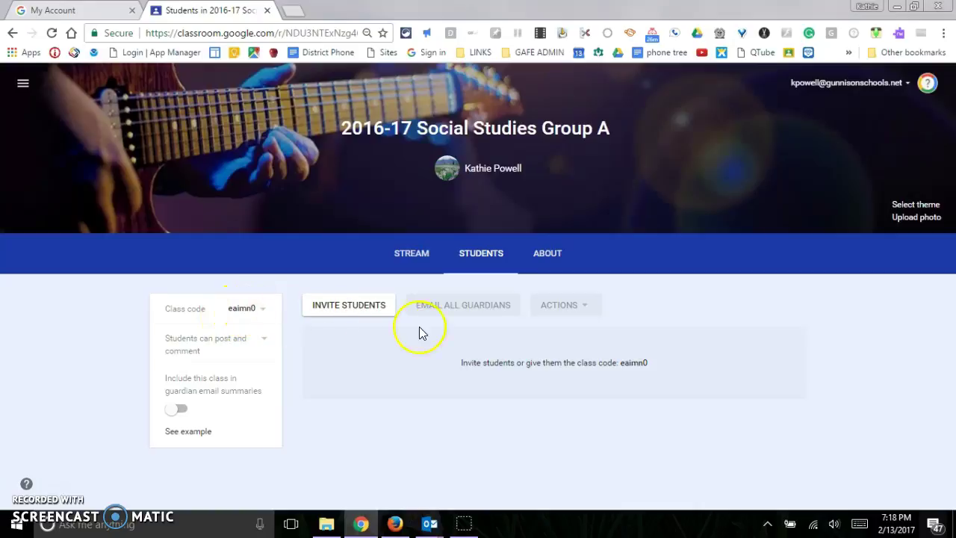
{"action": "left_click", "coordinate": [409, 254]}
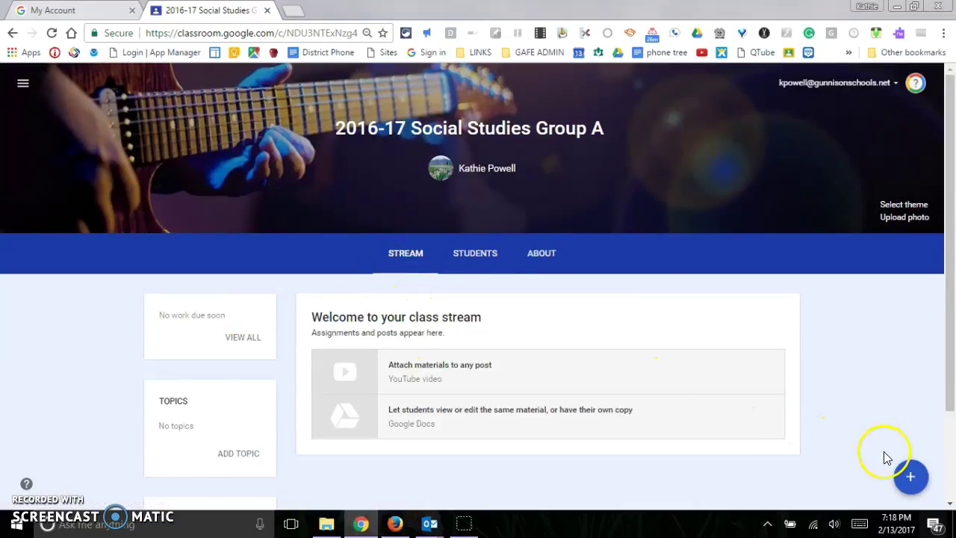
Start a new assignment in the class stream and title it "Space".
{"action": "mouse_move", "coordinate": [911, 477]}
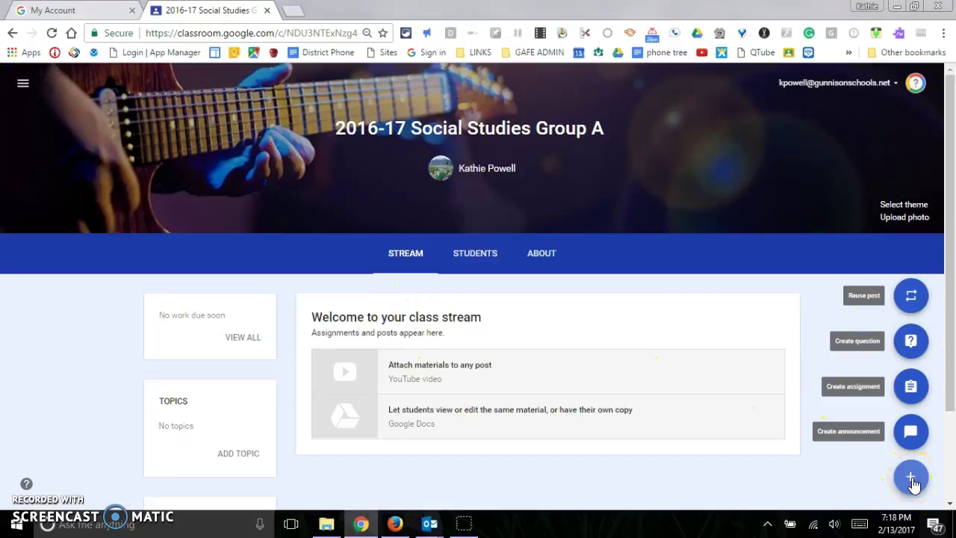
{"action": "left_click", "coordinate": [911, 479]}
{"action": "left_click", "coordinate": [910, 386]}
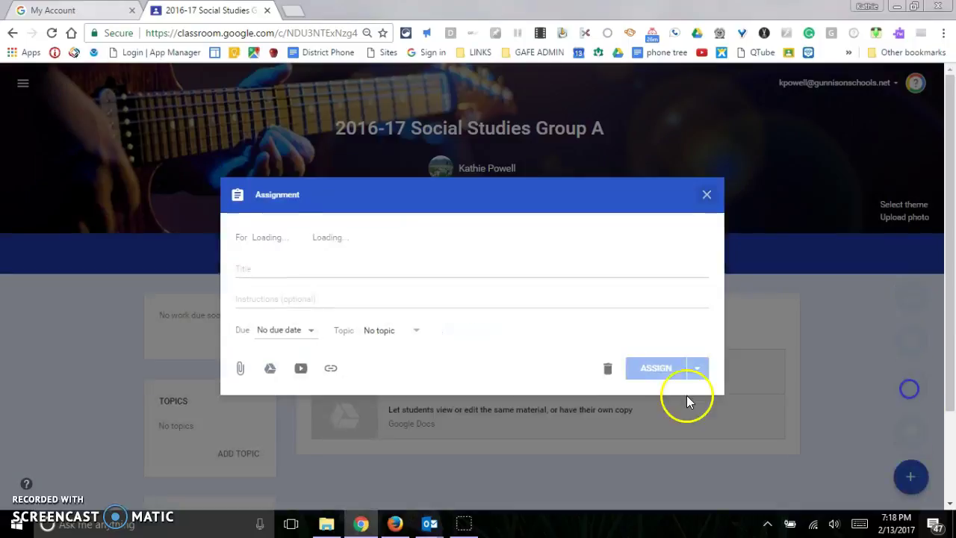
{"action": "left_click", "coordinate": [263, 269]}
{"action": "left_click", "coordinate": [358, 267]}
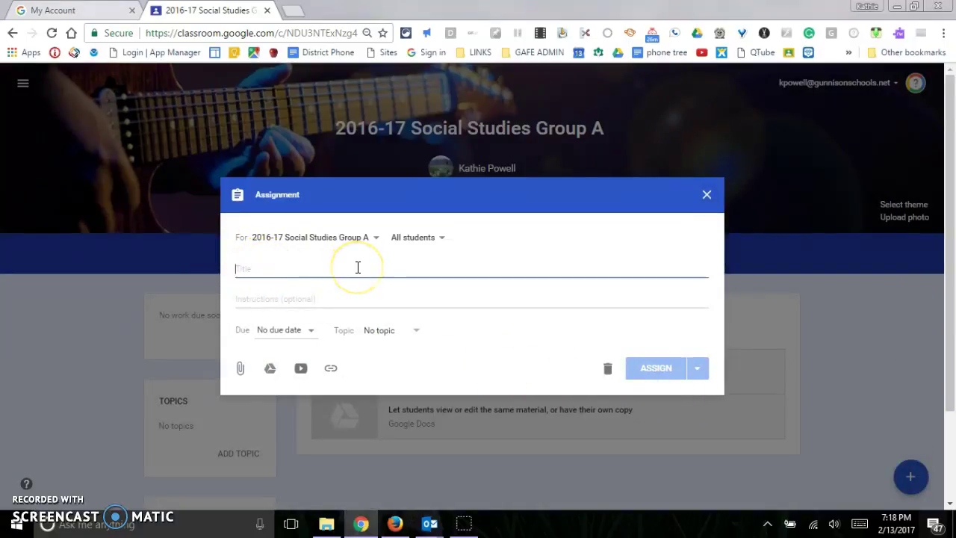
{"action": "type", "text": "Space"}
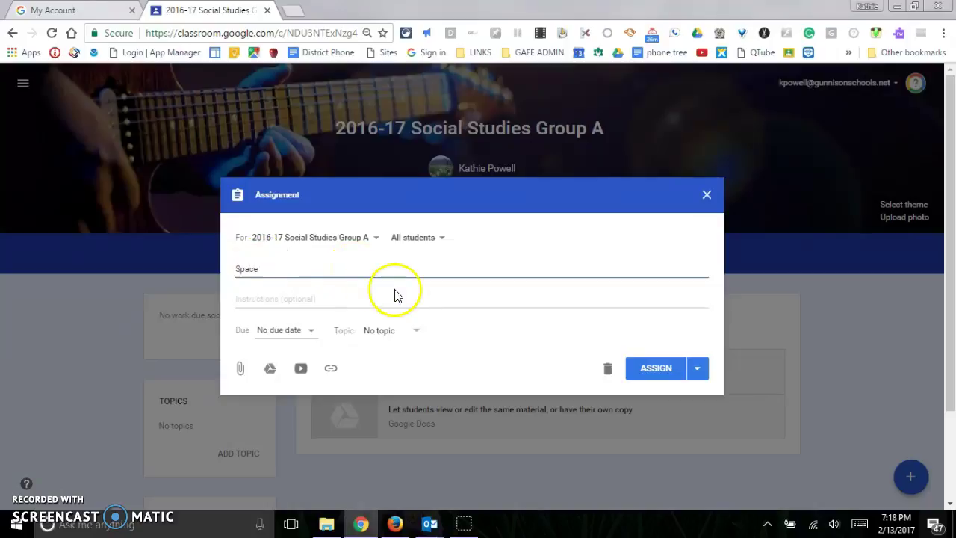
Enter "VEry detailed instructions for students" as the assignment's instructions.
{"action": "left_click", "coordinate": [291, 299]}
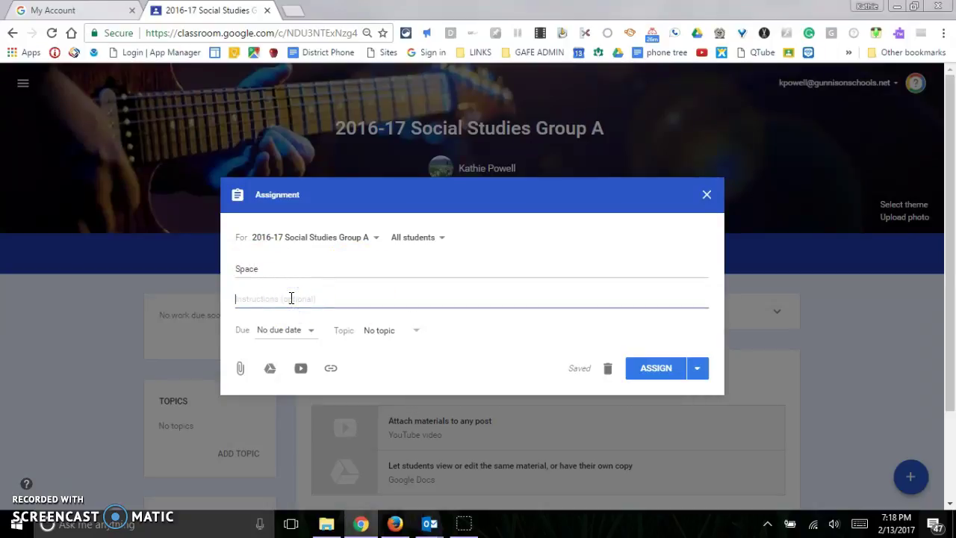
{"action": "type", "text": "VEry details"}
{"action": "key", "text": "BackSpace"}
{"action": "type", "text": "ed instructions"}
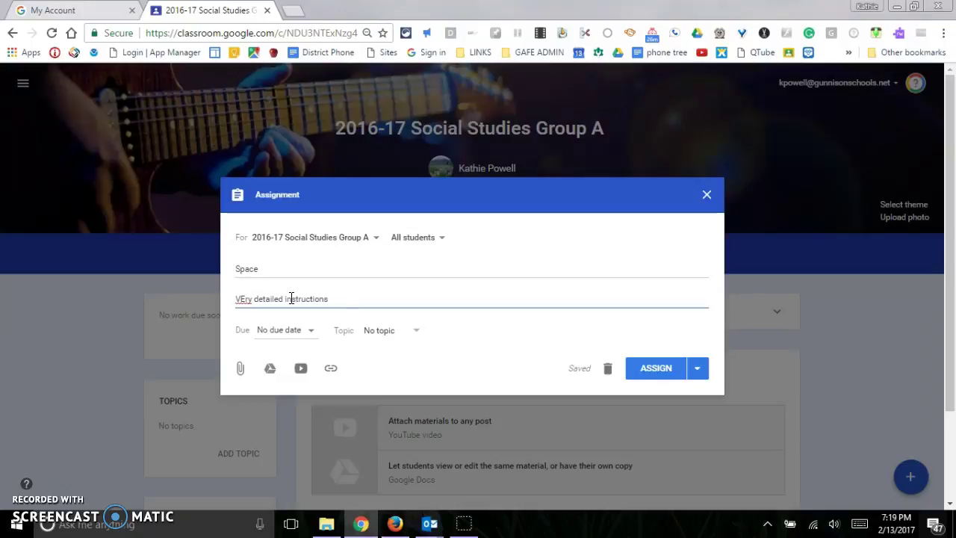
{"action": "type", "text": "for students"}
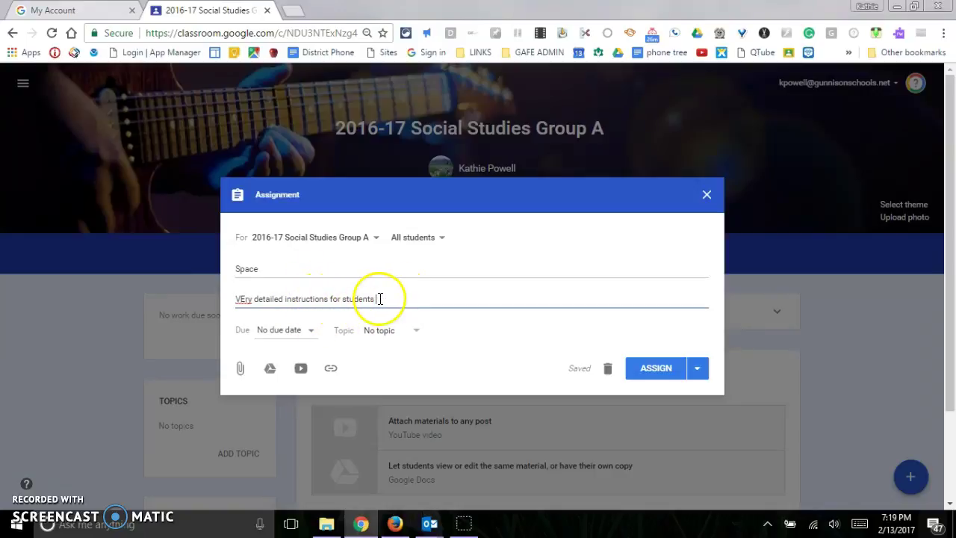
Attach the SPACE document from My Drive to the assignment.
{"action": "left_click", "coordinate": [331, 369]}
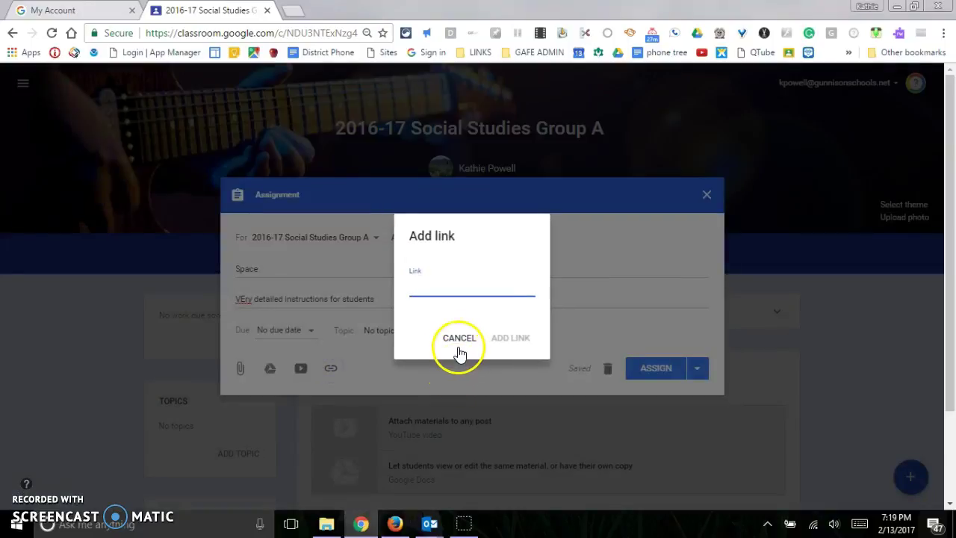
{"action": "left_click", "coordinate": [461, 340]}
{"action": "left_click", "coordinate": [271, 369]}
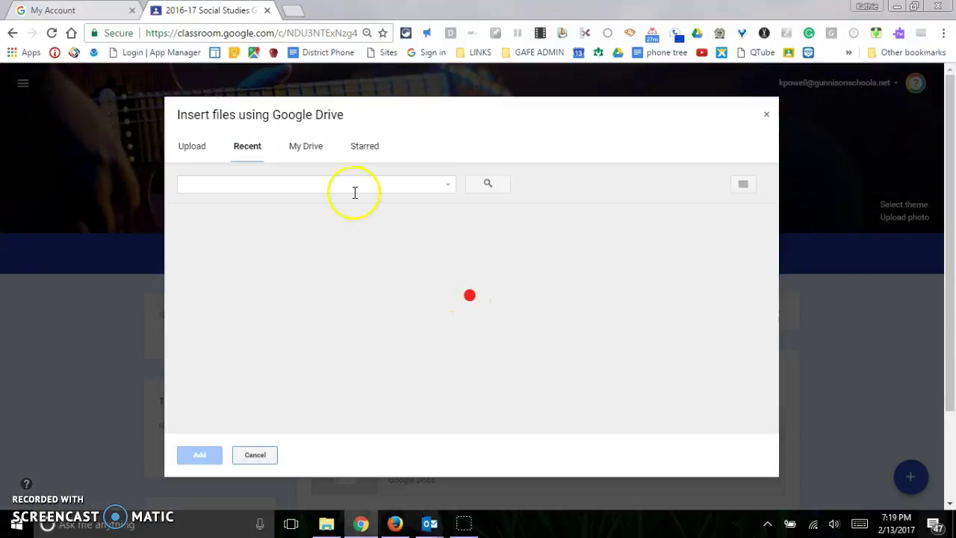
{"action": "left_click", "coordinate": [304, 146]}
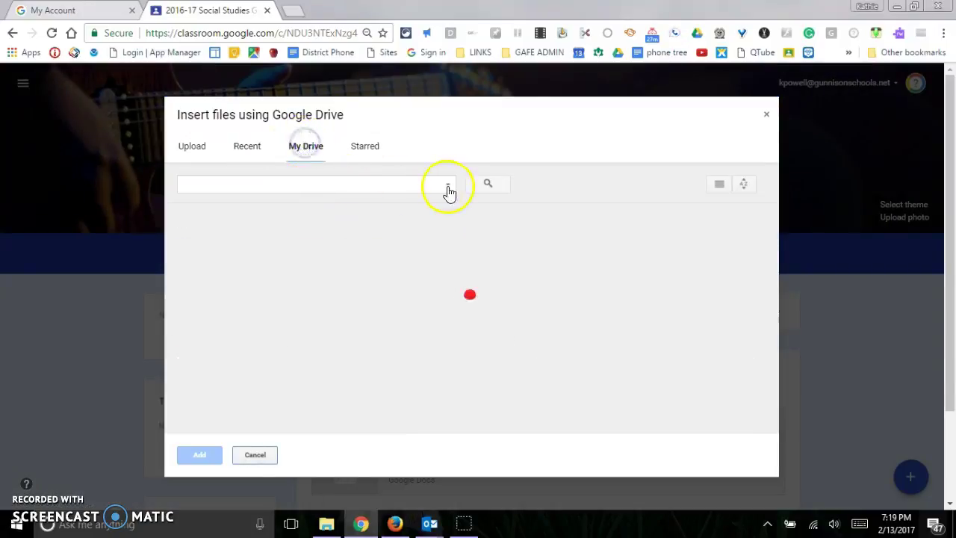
{"action": "scroll", "coordinate": [354, 252], "scroll_direction": "down", "scroll_amount": 5}
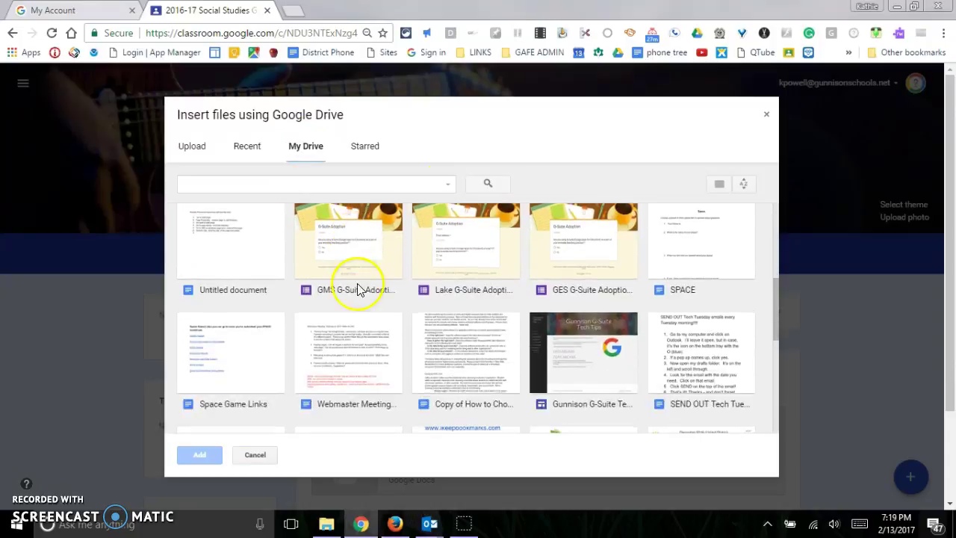
{"action": "left_click", "coordinate": [715, 242]}
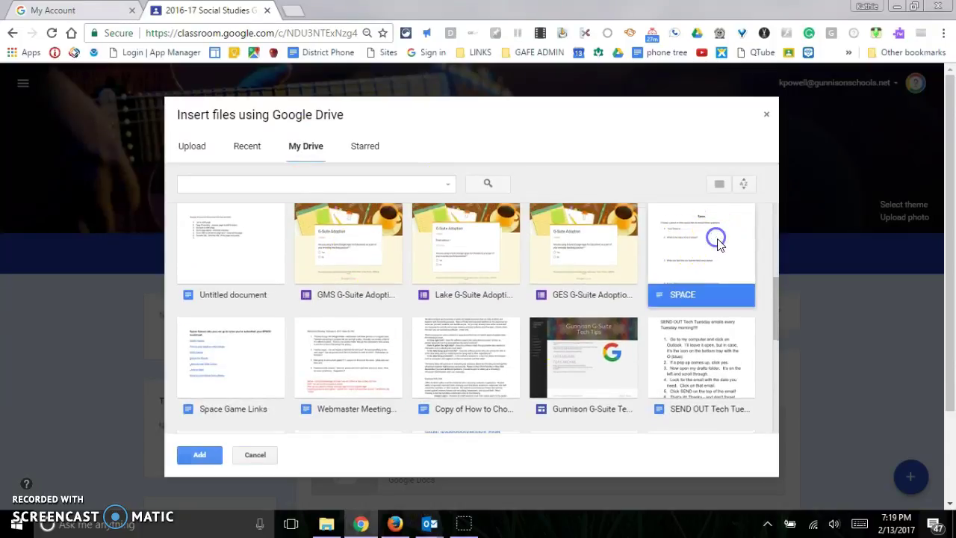
{"action": "left_click", "coordinate": [200, 455]}
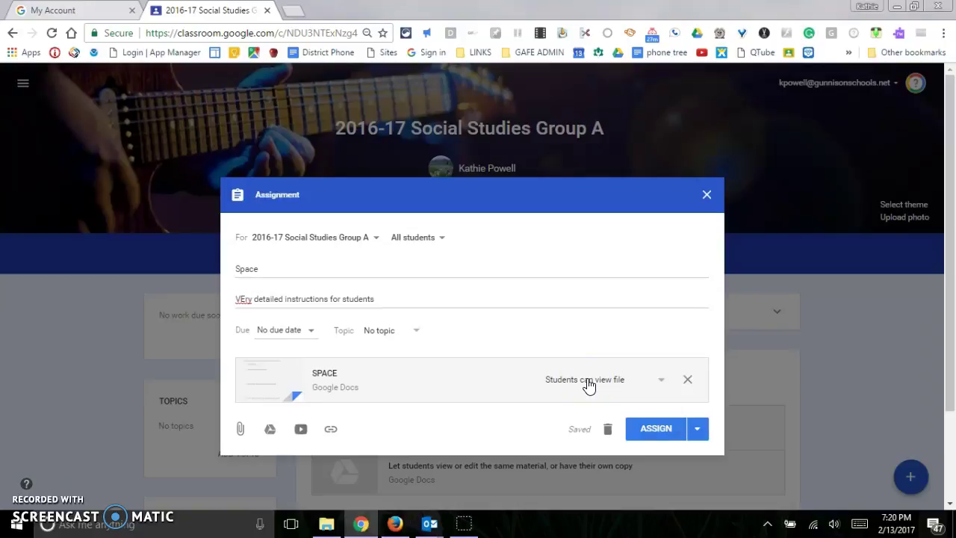
Set the attached SPACE document to make a copy for each student.
{"action": "left_click", "coordinate": [661, 380]}
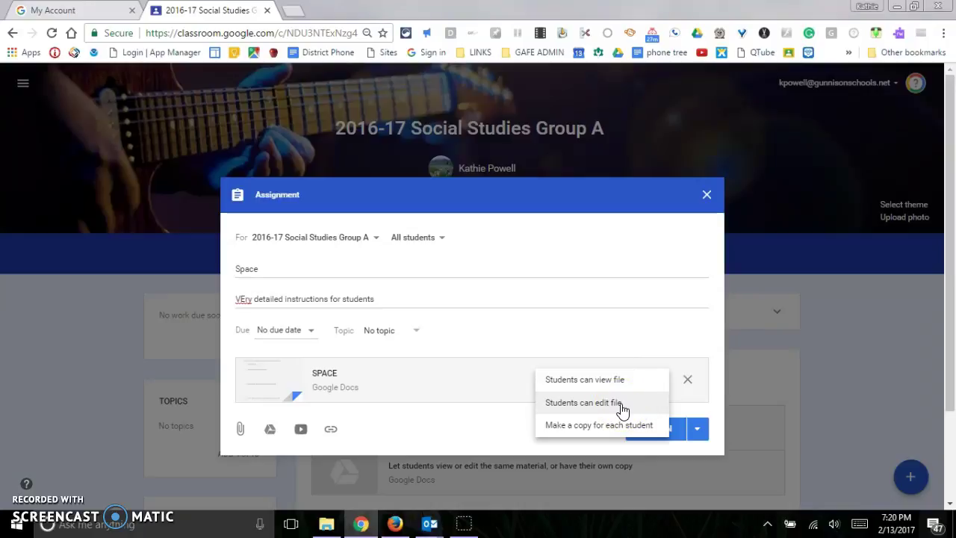
{"action": "left_click", "coordinate": [559, 430]}
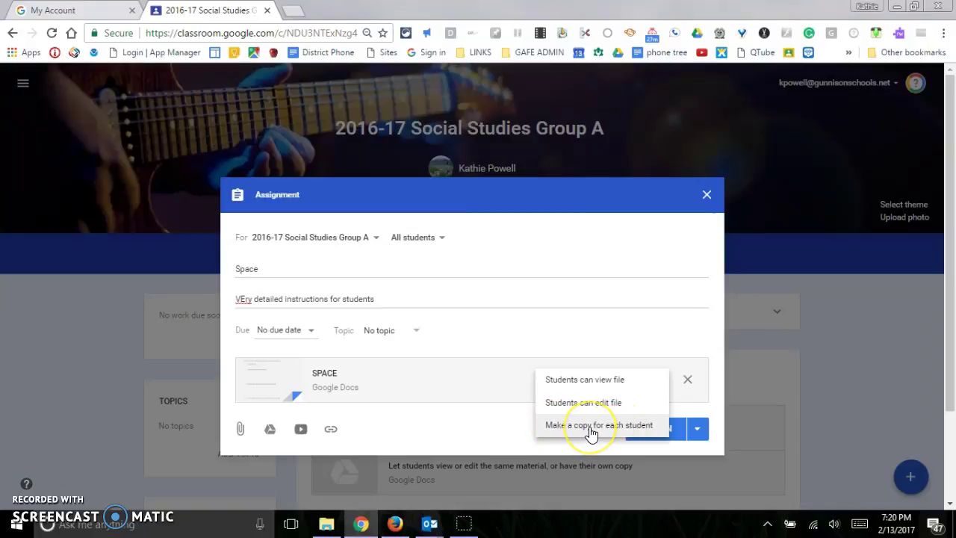
{"action": "left_click", "coordinate": [590, 431]}
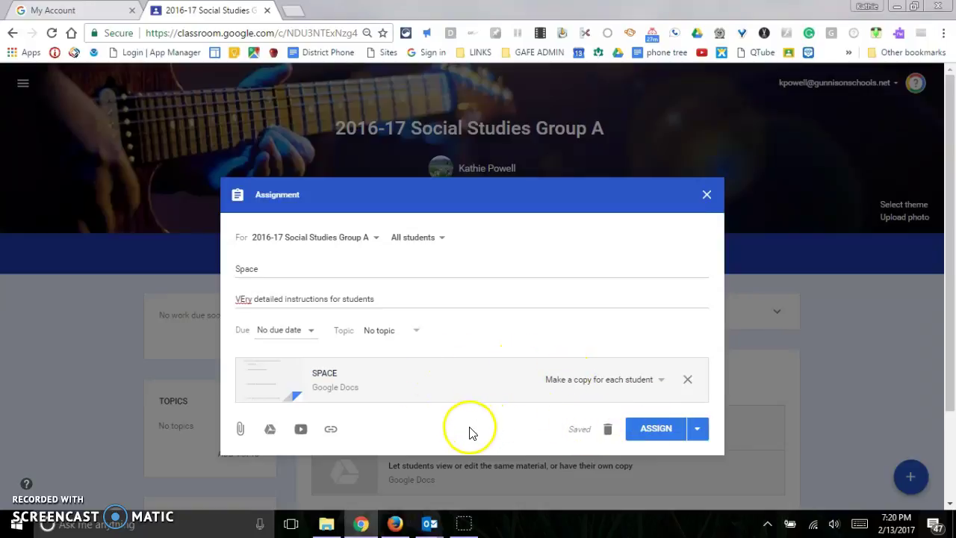
{"action": "left_click", "coordinate": [331, 431]}
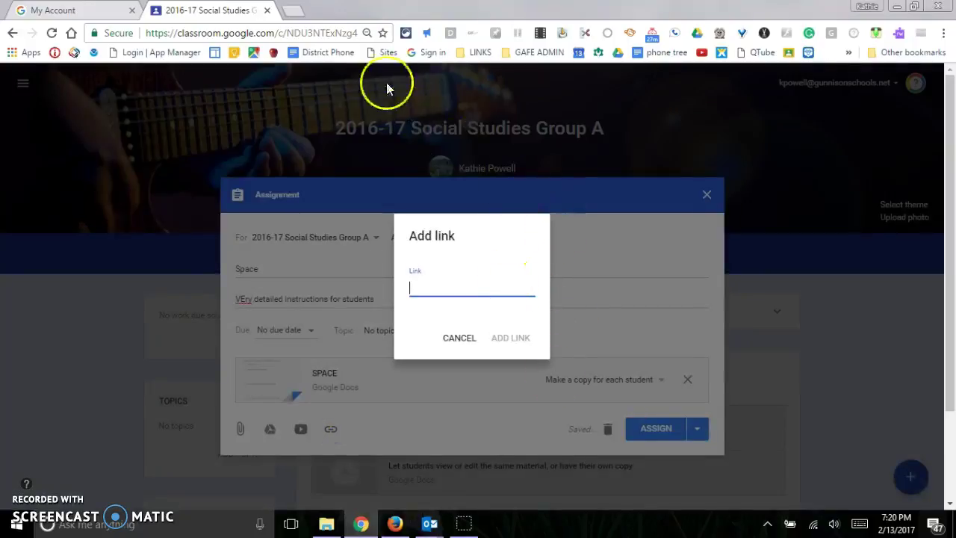
{"action": "left_click", "coordinate": [295, 12]}
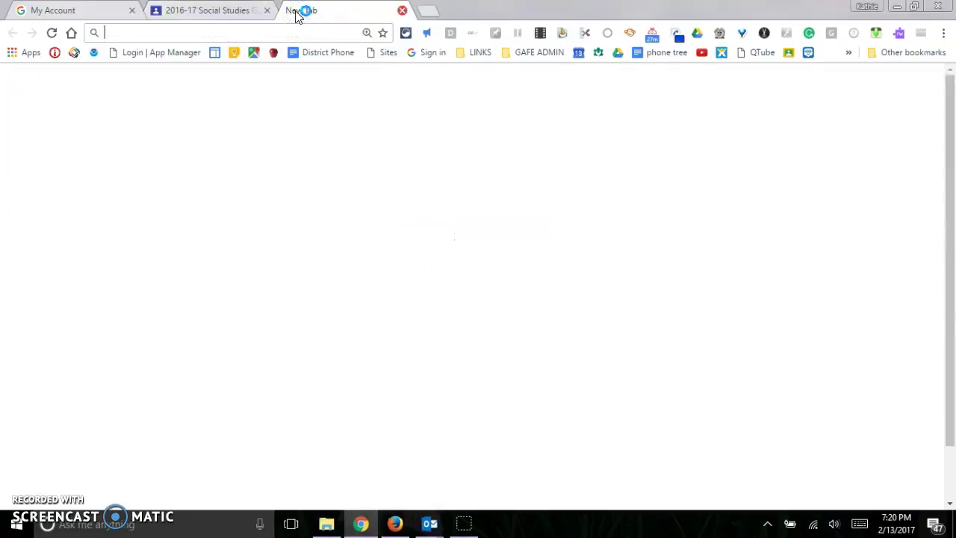
{"action": "type", "text": "spa"}
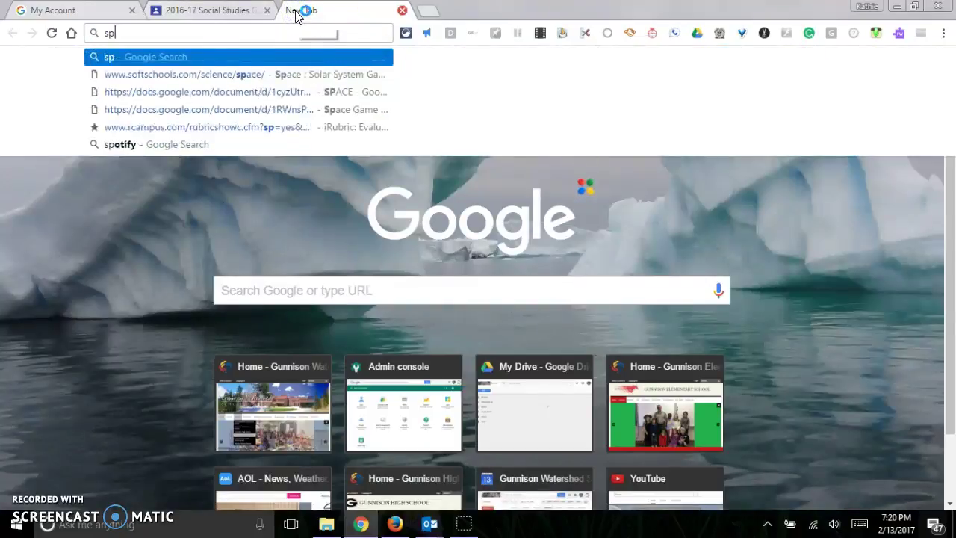
{"action": "type", "text": "plan"}
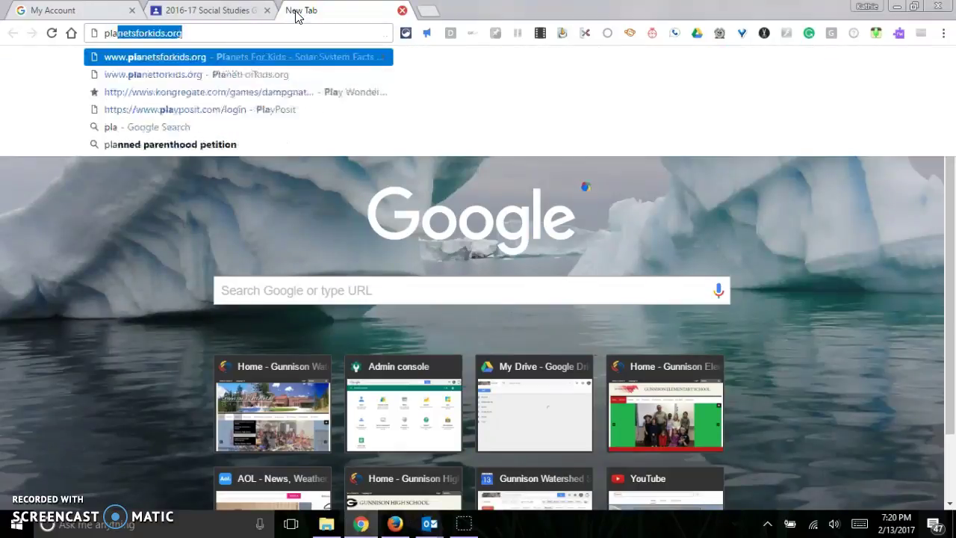
{"action": "key", "text": "Return"}
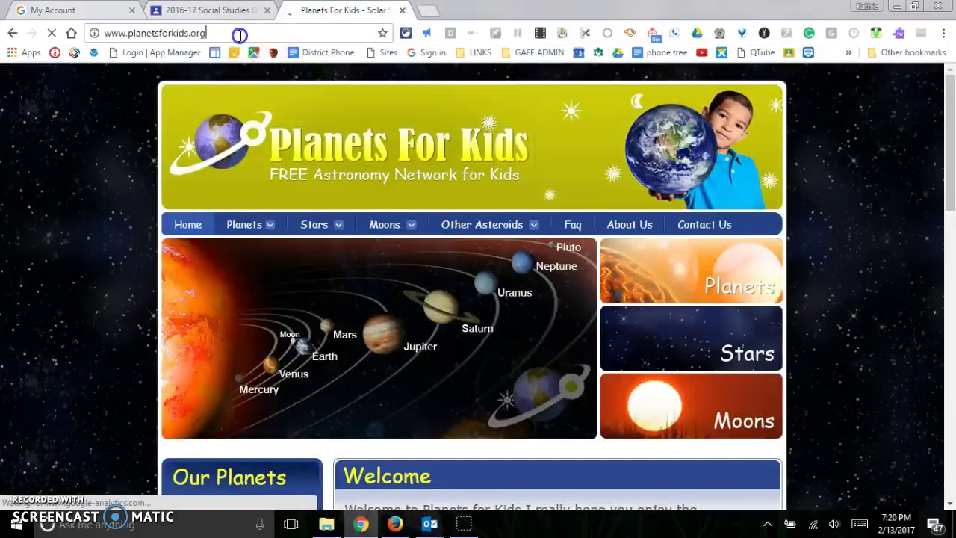
{"action": "left_click", "coordinate": [241, 33]}
{"action": "key", "text": "ctrl+c"}
{"action": "left_click", "coordinate": [240, 9]}
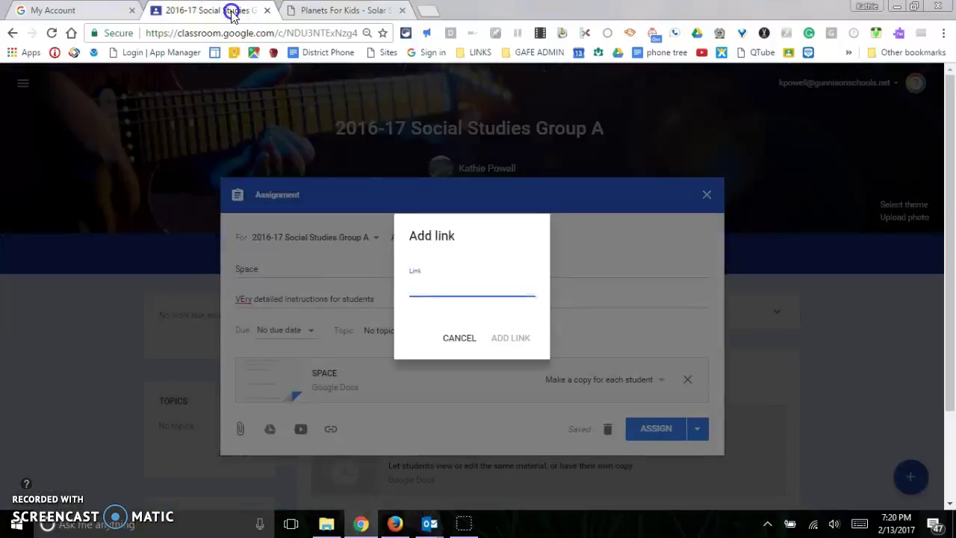
{"action": "left_click", "coordinate": [435, 279]}
{"action": "key", "text": "ctrl+v"}
{"action": "left_click", "coordinate": [513, 337]}
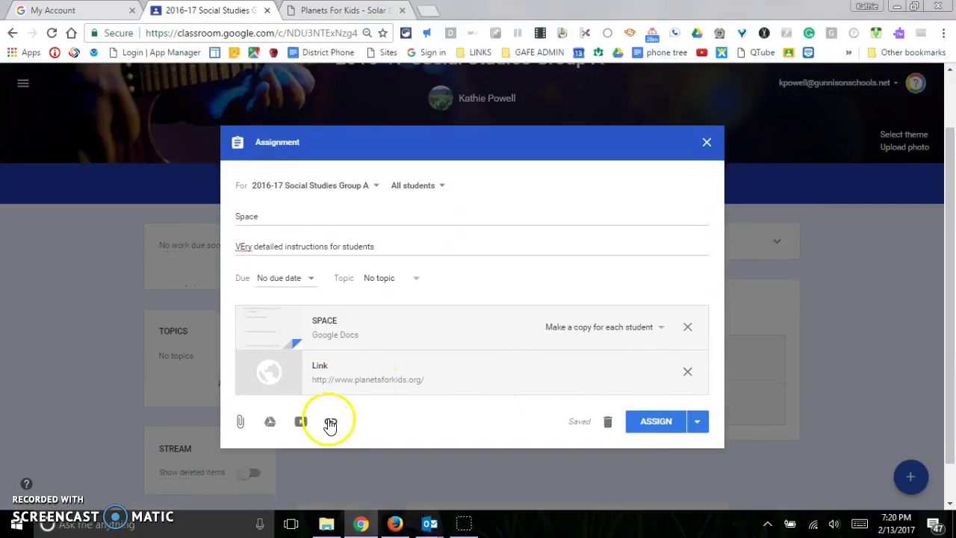
Attach the Space Game Links document from My Drive to the assignment.
{"action": "left_click", "coordinate": [269, 422]}
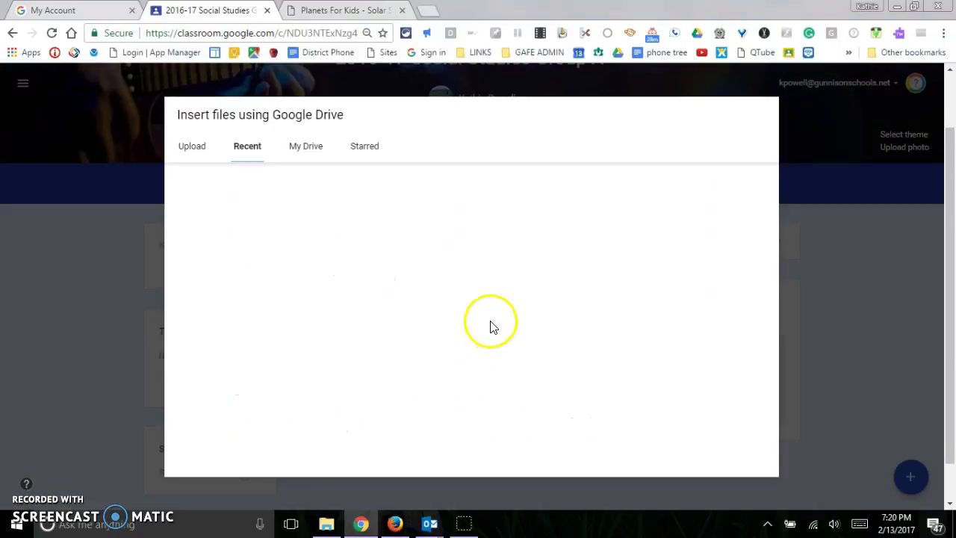
{"action": "scroll", "coordinate": [366, 340], "scroll_direction": "down", "scroll_amount": 2}
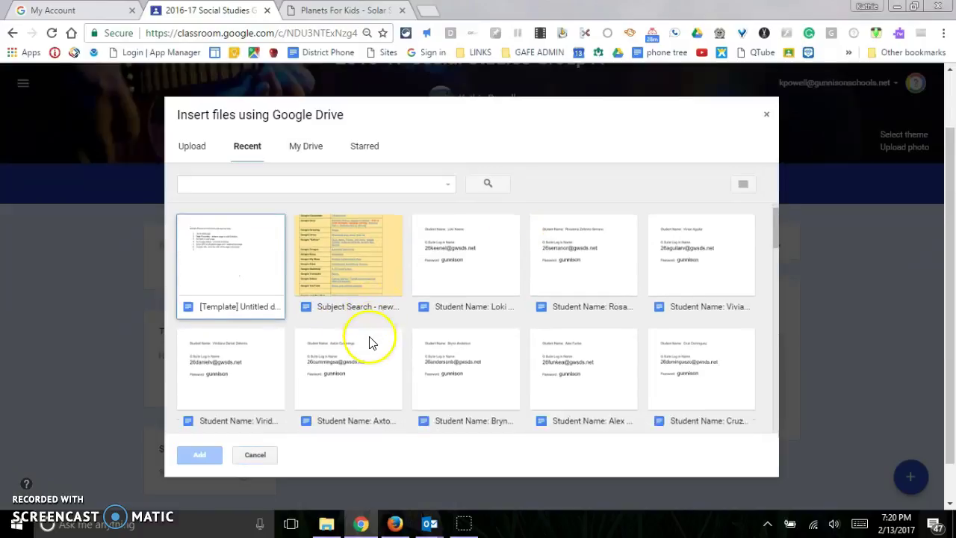
{"action": "scroll", "coordinate": [363, 333], "scroll_direction": "up", "scroll_amount": 2}
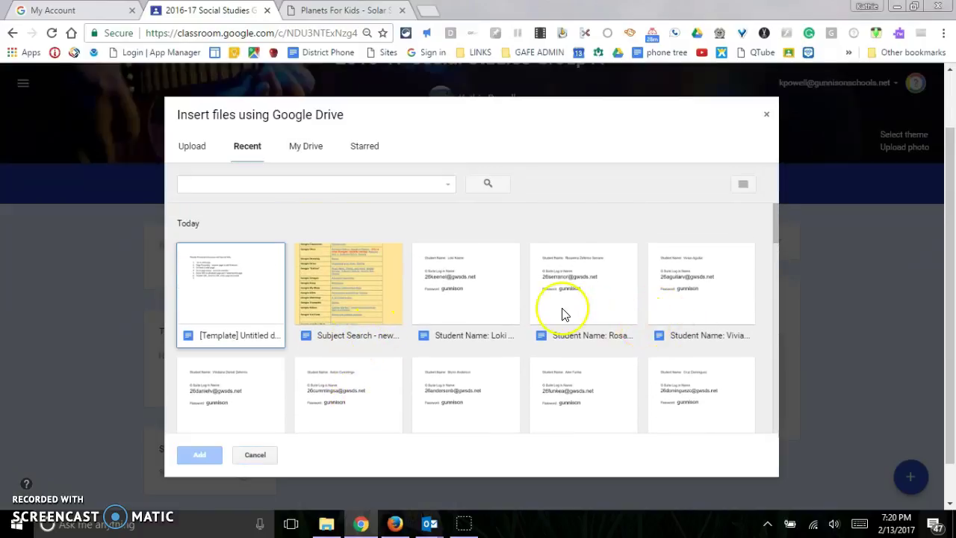
{"action": "scroll", "coordinate": [572, 316], "scroll_direction": "down", "scroll_amount": 2}
{"action": "scroll", "coordinate": [561, 314], "scroll_direction": "up", "scroll_amount": 2}
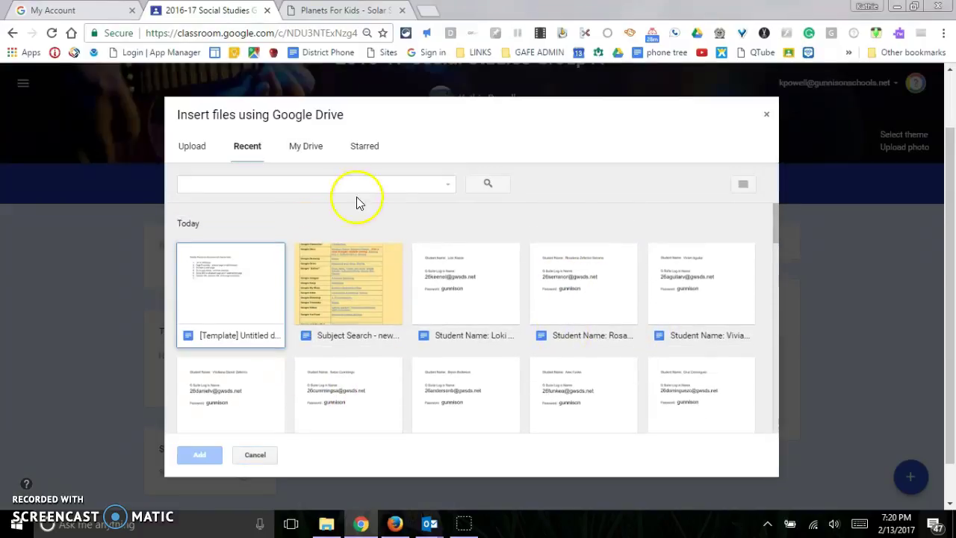
{"action": "left_click", "coordinate": [319, 149]}
{"action": "scroll", "coordinate": [537, 269], "scroll_direction": "down", "scroll_amount": 5}
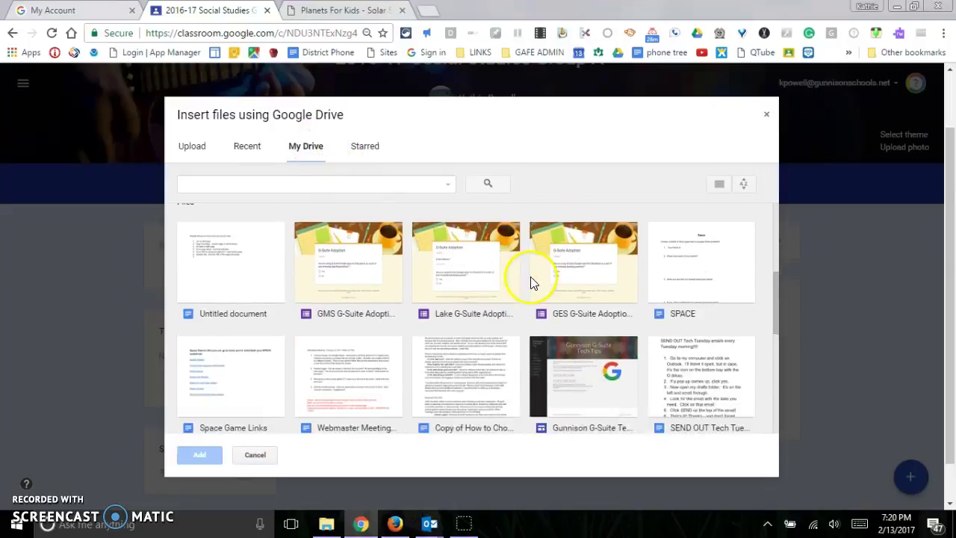
{"action": "left_click", "coordinate": [258, 357]}
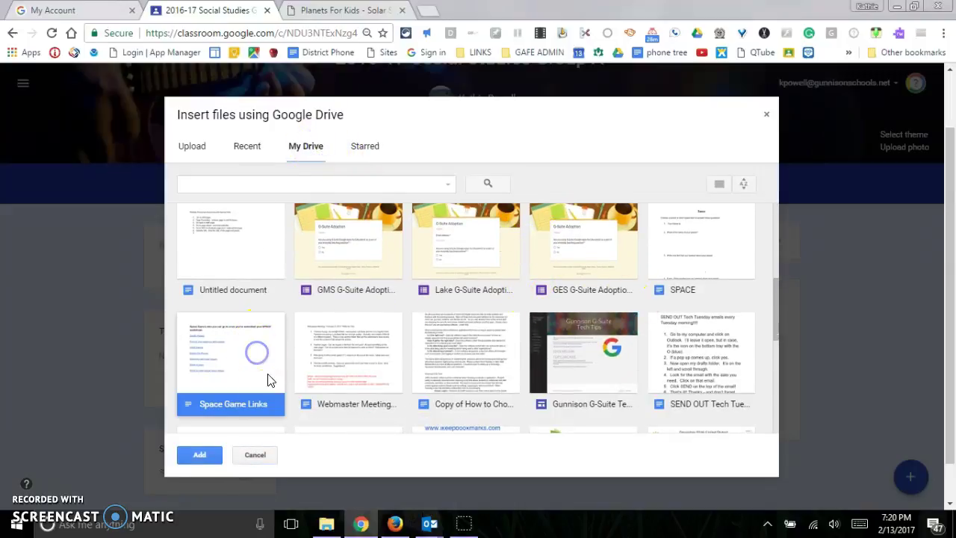
{"action": "left_click", "coordinate": [189, 454]}
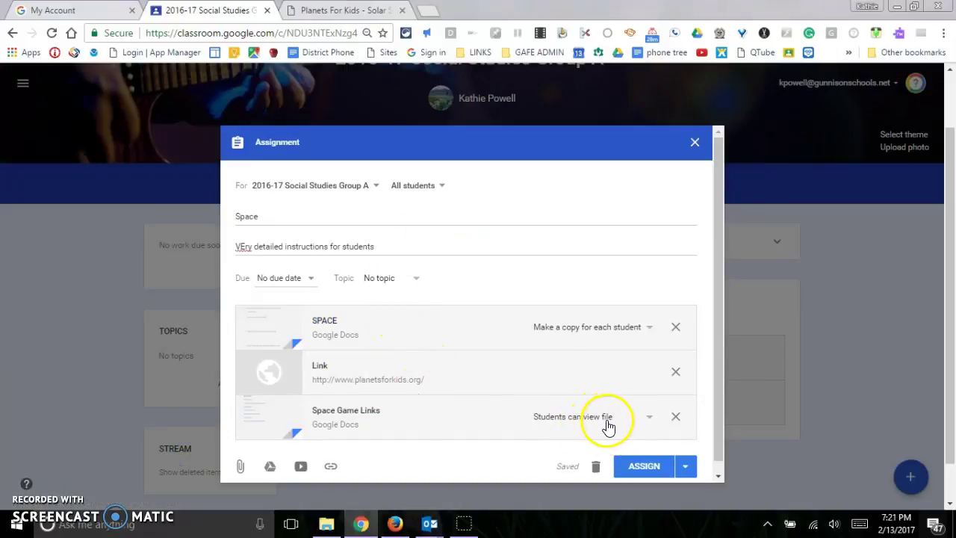
Assign the Space assignment to the class and copy the link of the posted assignment.
{"action": "left_click", "coordinate": [635, 469]}
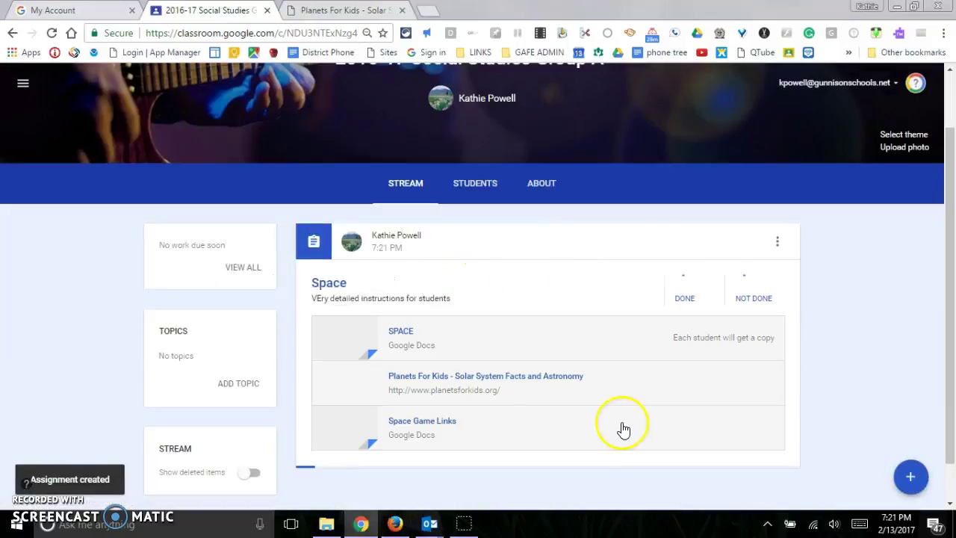
{"action": "left_click", "coordinate": [779, 244]}
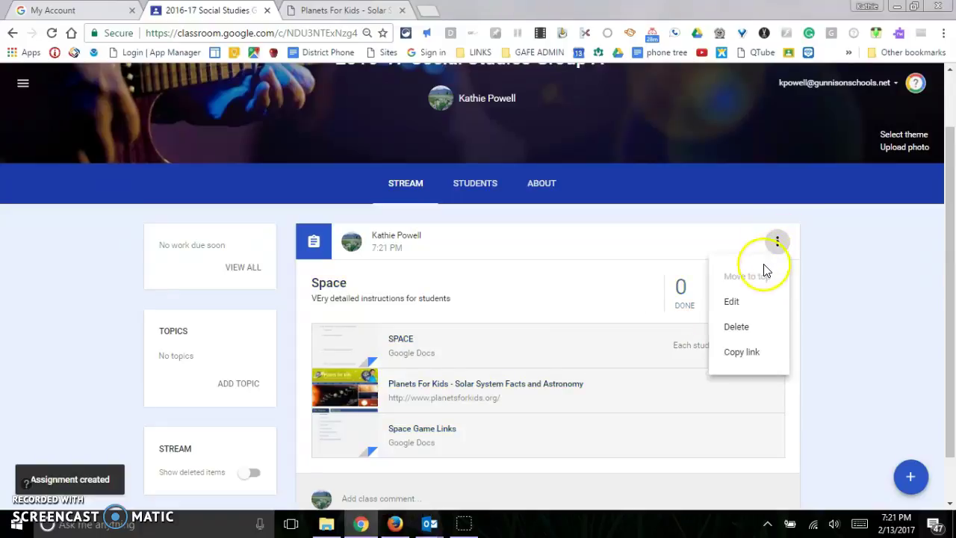
{"action": "left_click", "coordinate": [744, 354]}
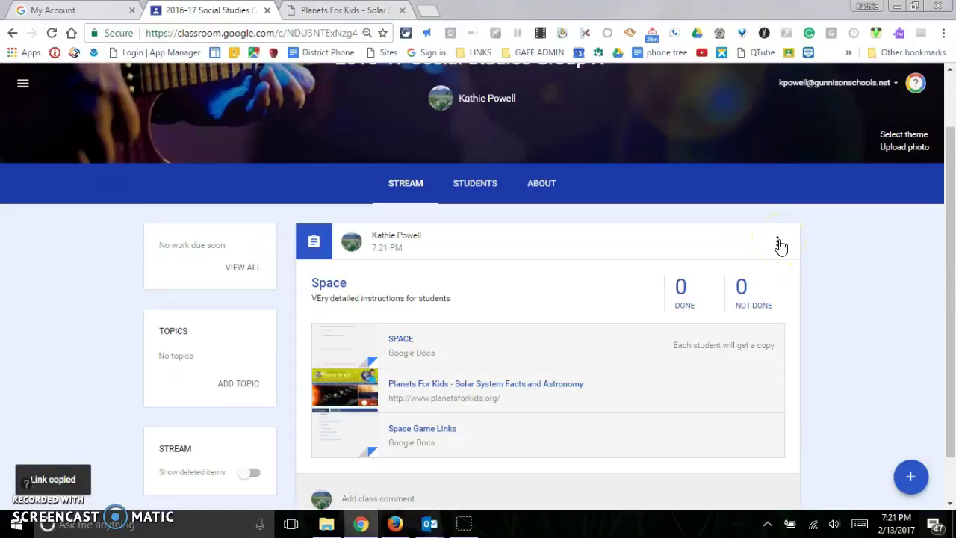
{"action": "scroll", "coordinate": [690, 376], "scroll_direction": "down", "scroll_amount": 1}
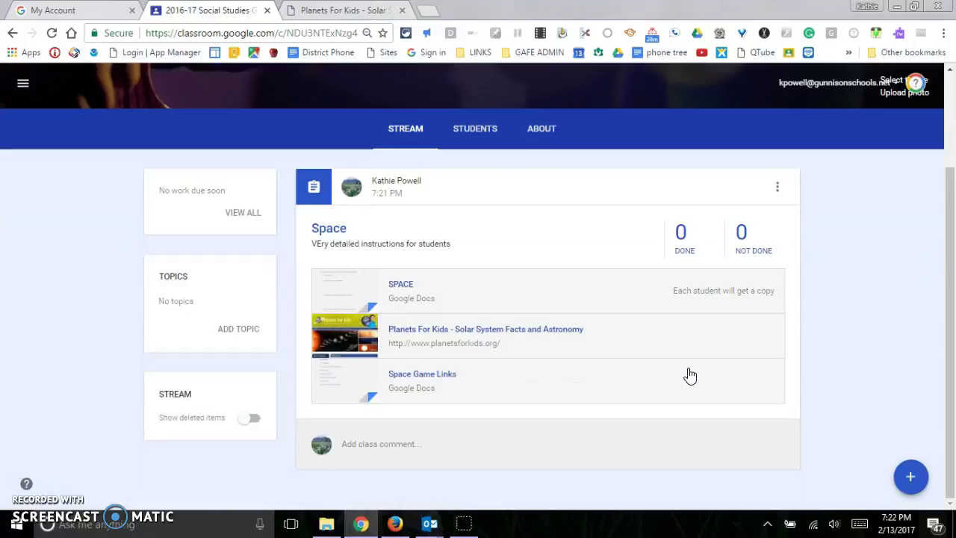
{"action": "left_click", "coordinate": [659, 331]}
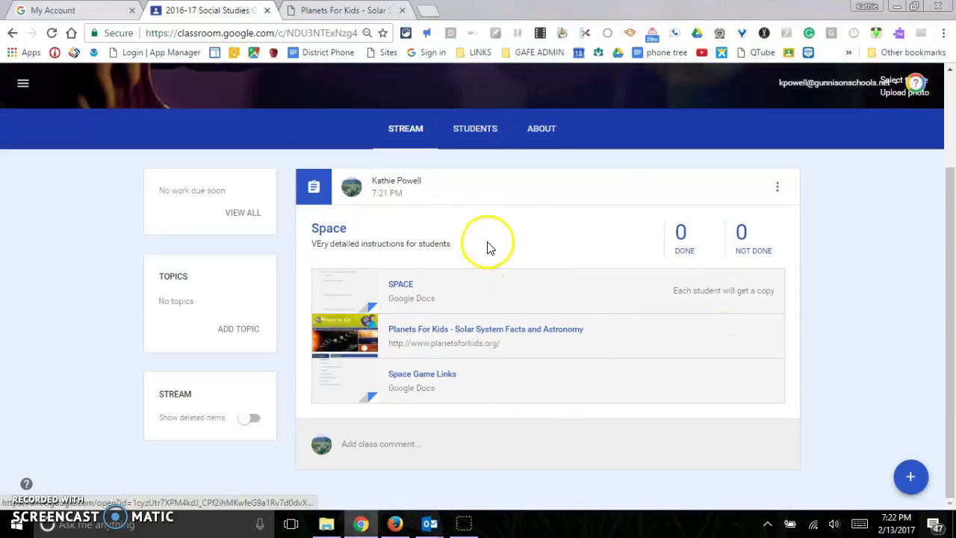
Open the Gunnison Elementary class from the overview of all classes.
{"action": "left_click", "coordinate": [26, 85]}
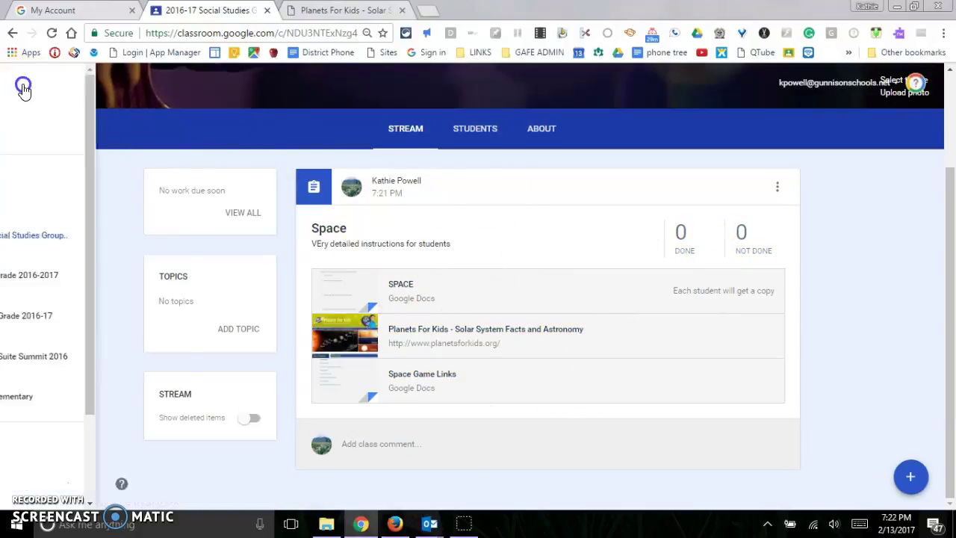
{"action": "left_click", "coordinate": [50, 86]}
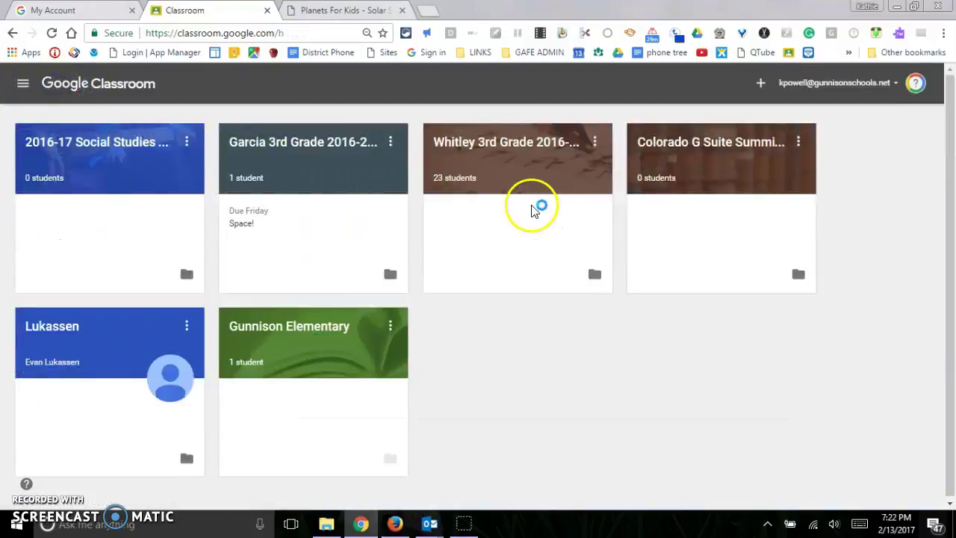
{"action": "left_click", "coordinate": [334, 326]}
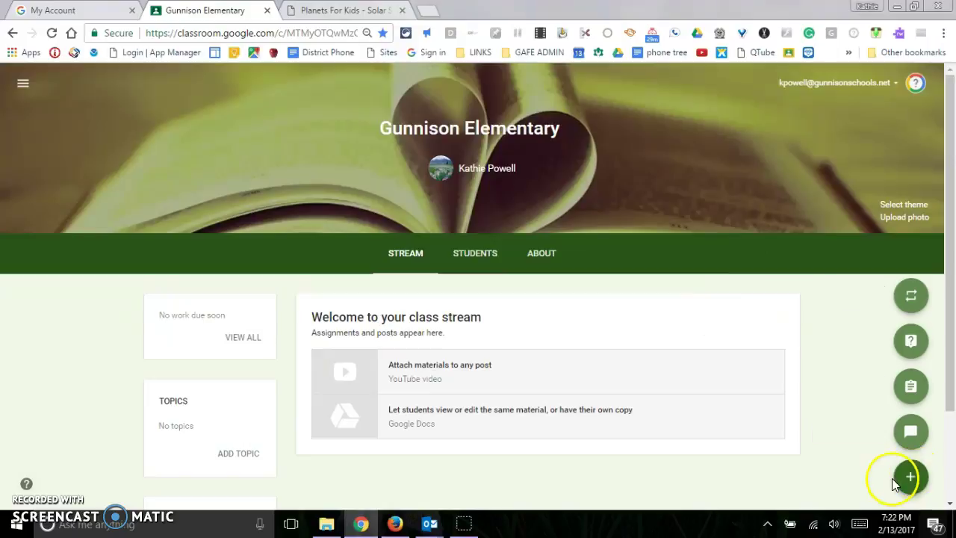
Reuse the Space post from 2016-17 Social Studies Group A in Gunnison Elementary, closing the assignment form without assigning it.
{"action": "mouse_move", "coordinate": [911, 484]}
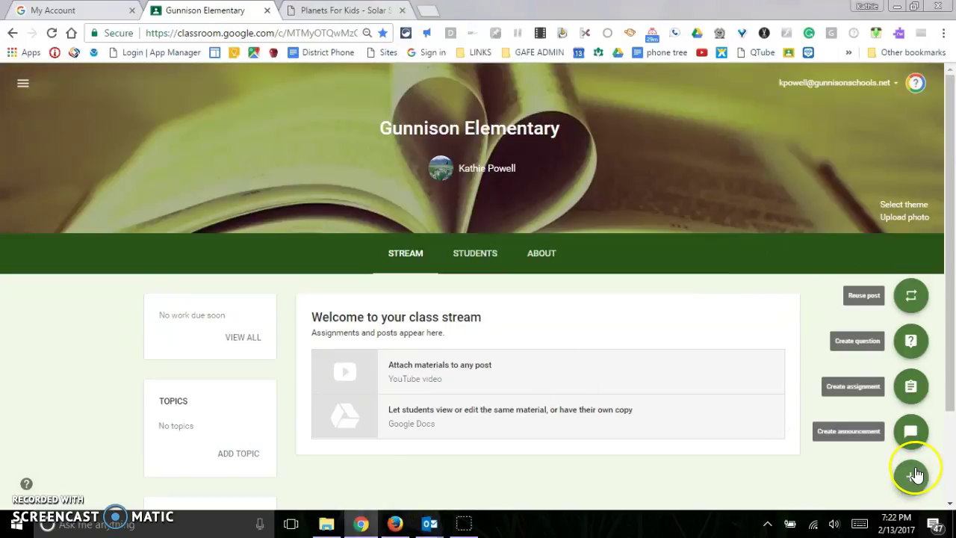
{"action": "left_click", "coordinate": [911, 299]}
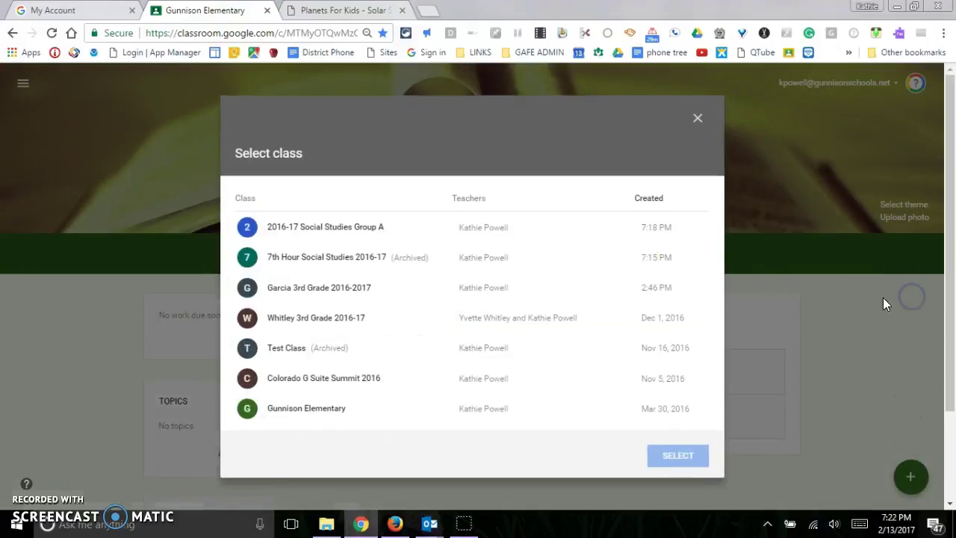
{"action": "left_click", "coordinate": [347, 230]}
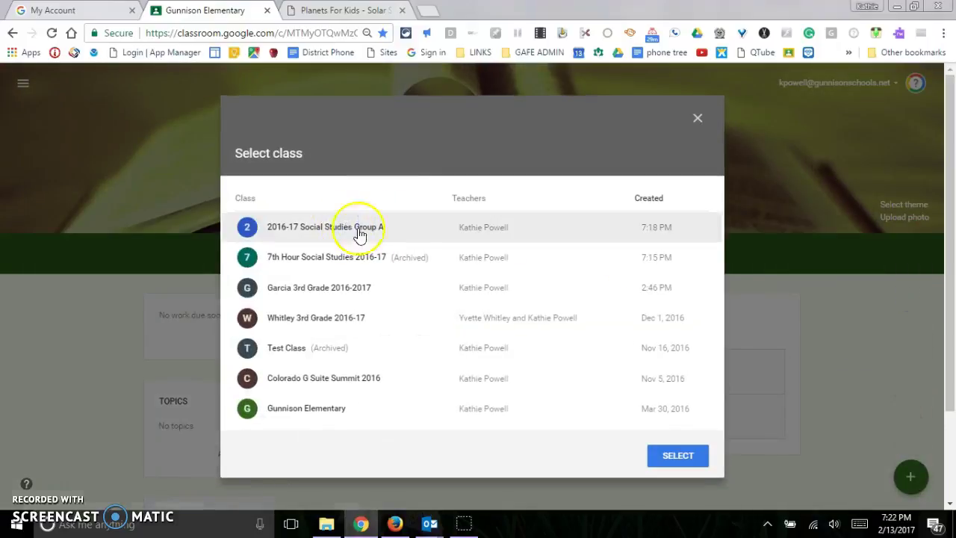
{"action": "left_click", "coordinate": [683, 455]}
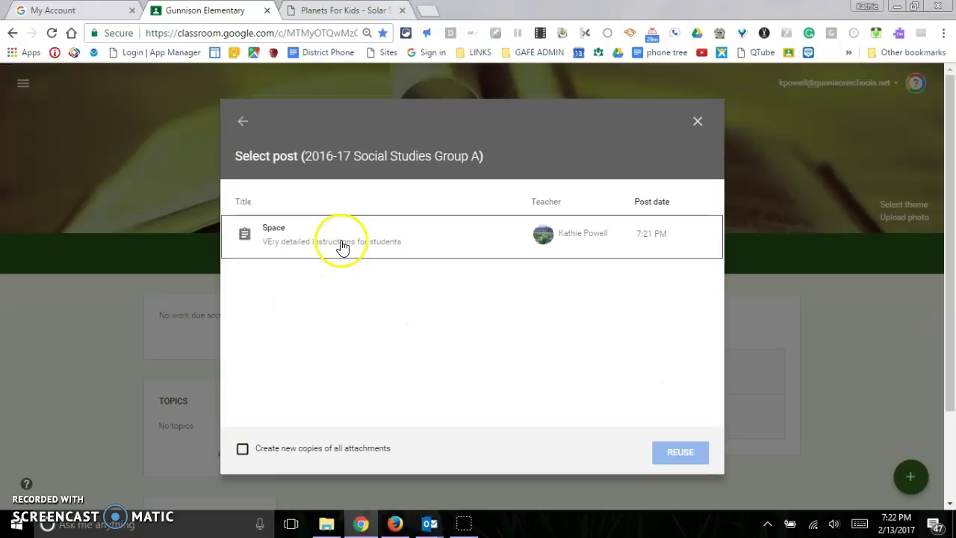
{"action": "left_click", "coordinate": [342, 245]}
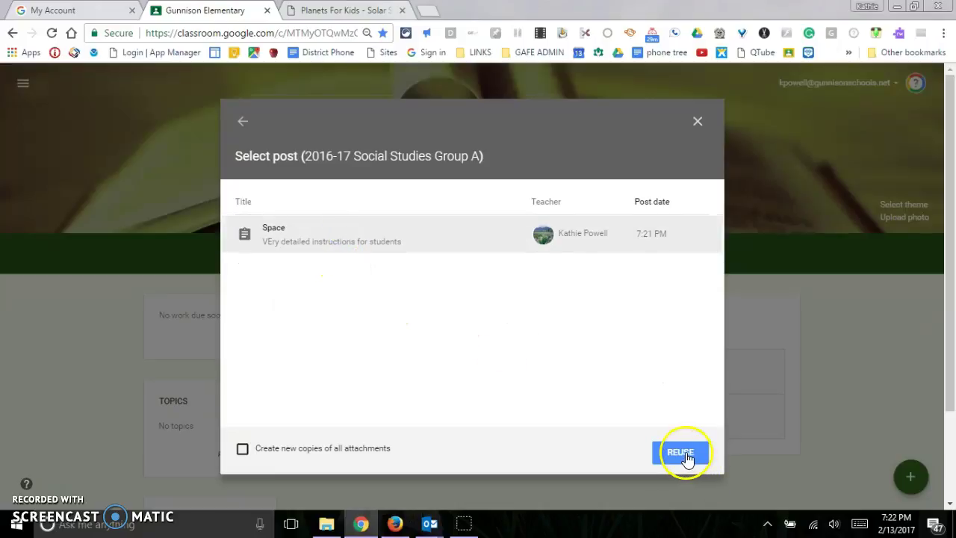
{"action": "left_click", "coordinate": [681, 453]}
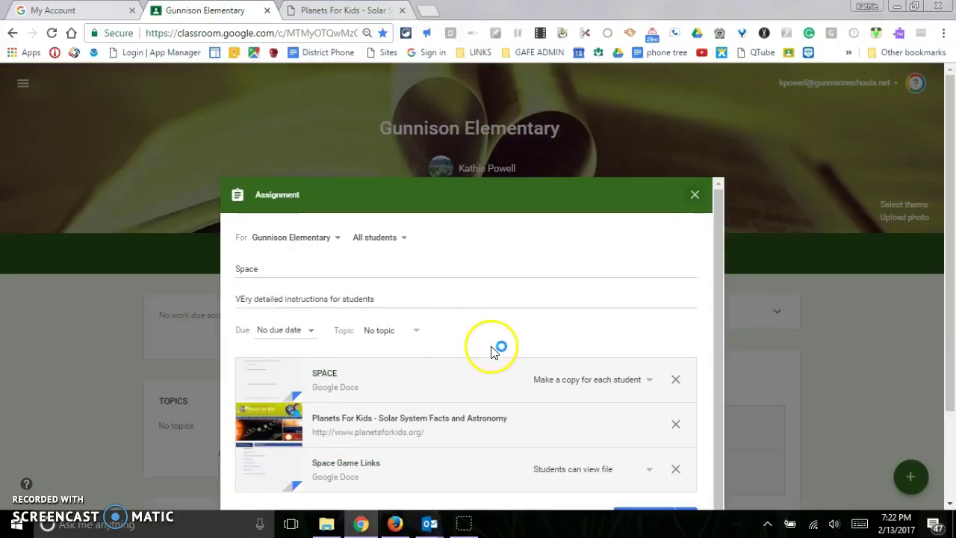
{"action": "scroll", "coordinate": [496, 348], "scroll_direction": "down", "scroll_amount": 2}
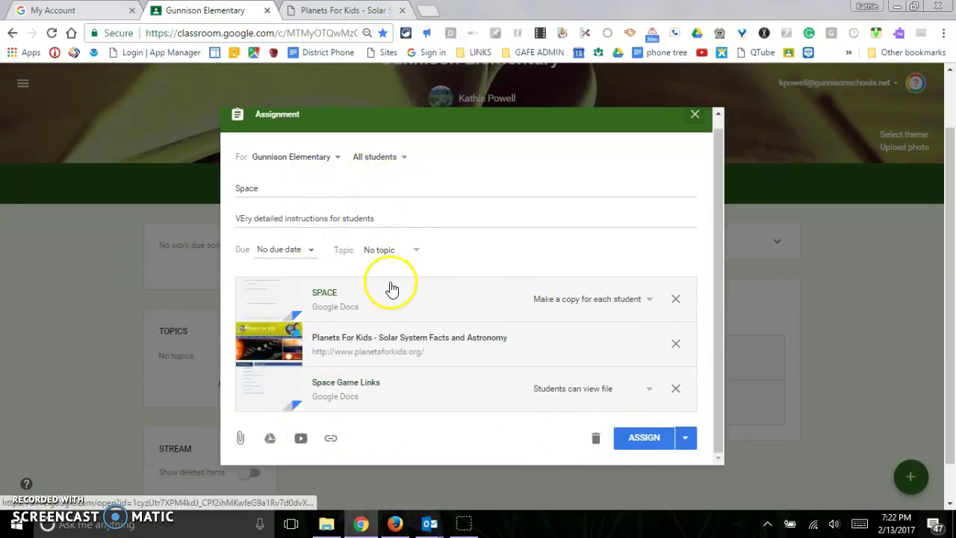
{"action": "left_click", "coordinate": [695, 127]}
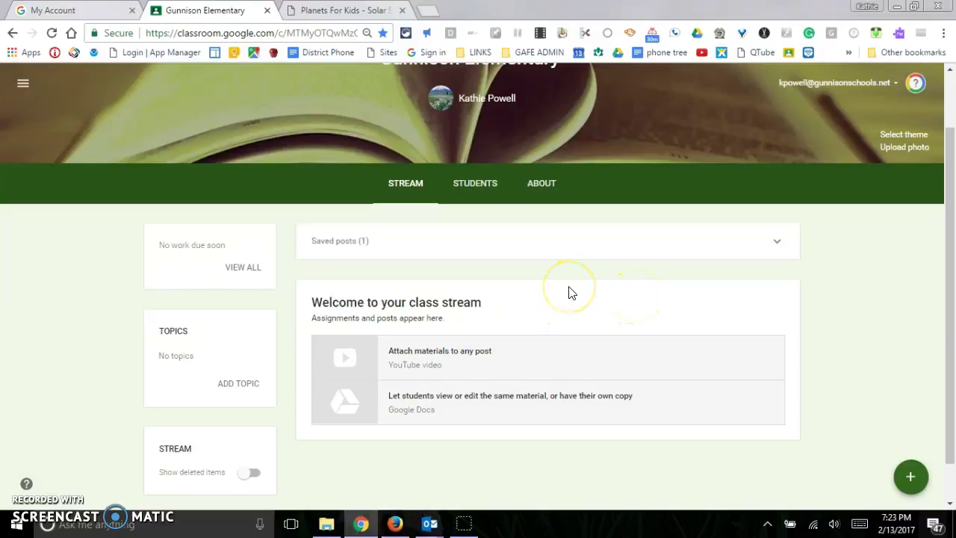
{"action": "scroll", "coordinate": [568, 292], "scroll_direction": "down", "scroll_amount": 1}
{"action": "scroll", "coordinate": [723, 384], "scroll_direction": "up", "scroll_amount": 1}
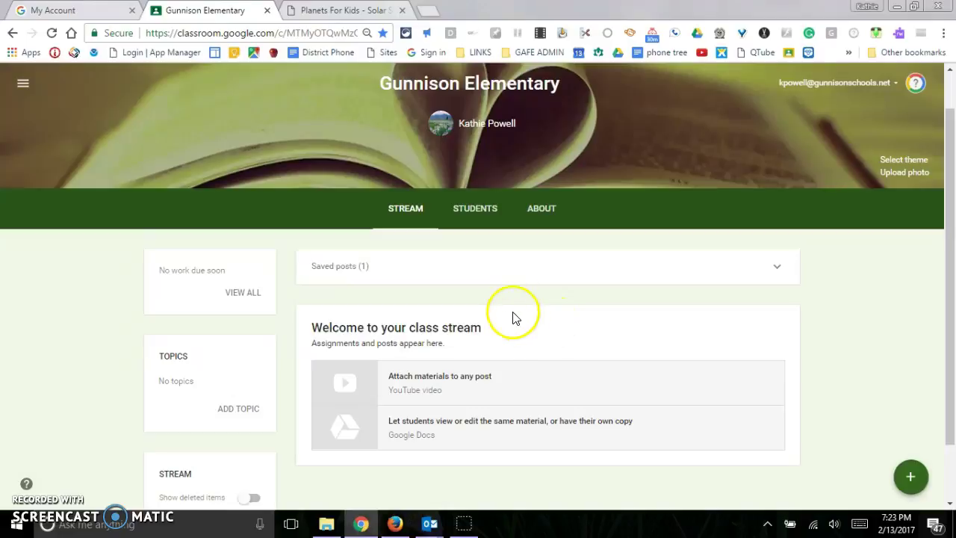
Return to the overview of all classes and open 2016-17 Social Studies Group A.
{"action": "left_click", "coordinate": [22, 88]}
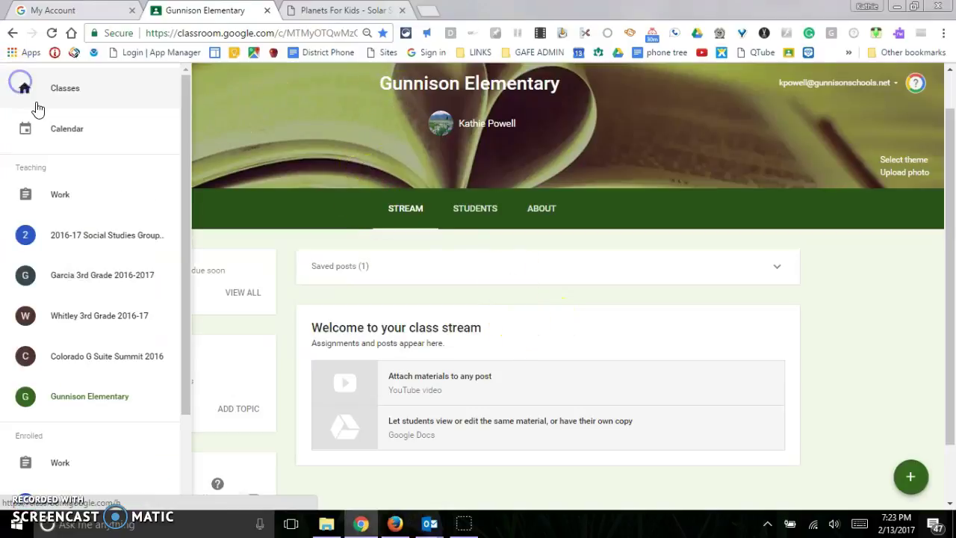
{"action": "left_click", "coordinate": [55, 90]}
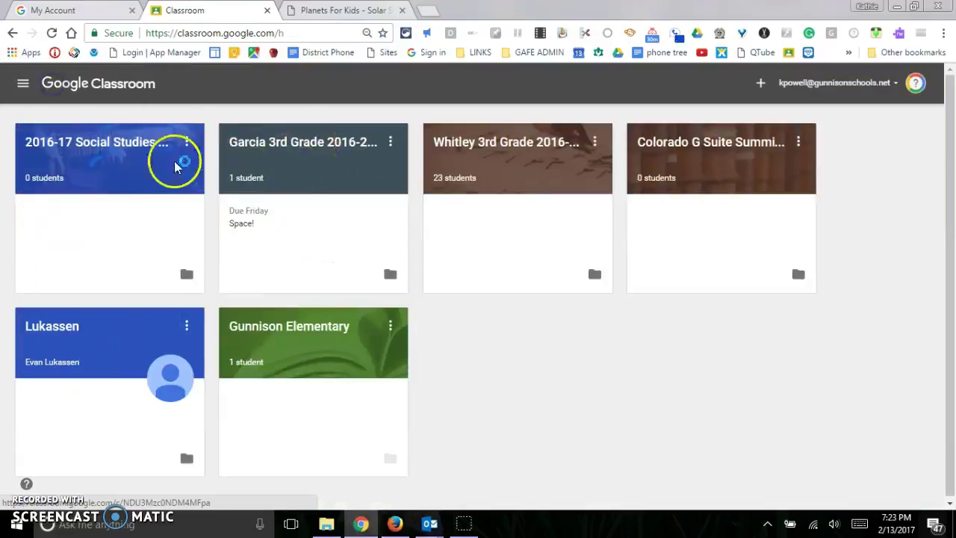
{"action": "left_click", "coordinate": [126, 144]}
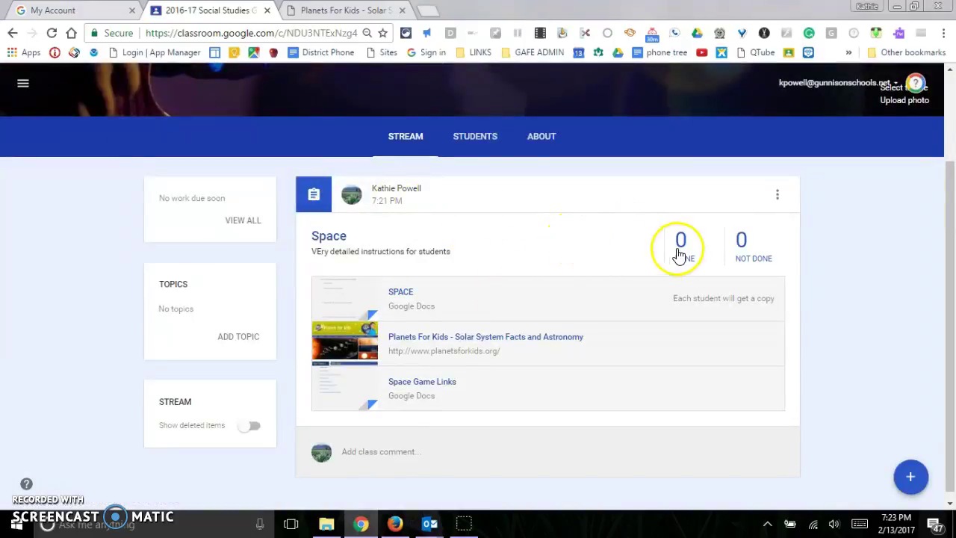
Edit the posted Space assignment to set its due date to February 17, 2017, and save it.
{"action": "left_click", "coordinate": [777, 196]}
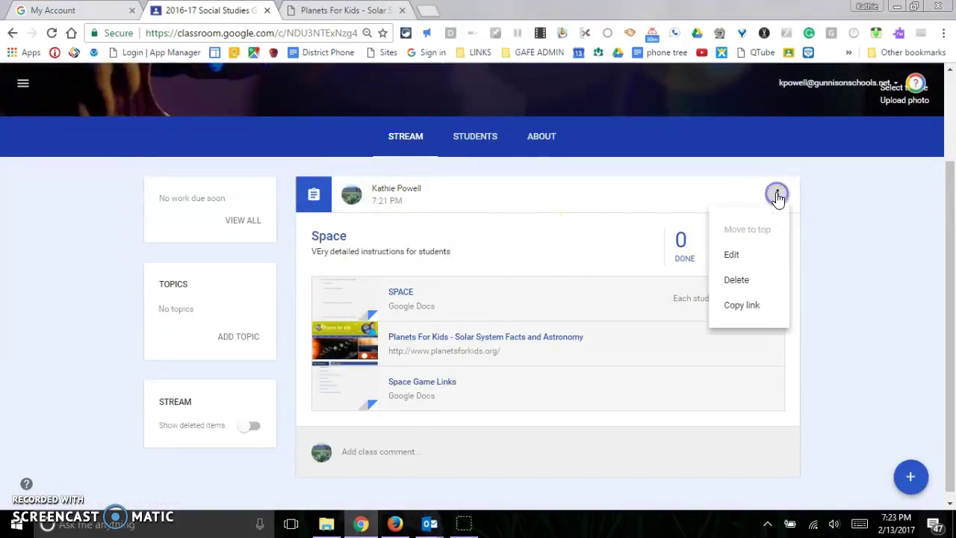
{"action": "left_click", "coordinate": [738, 257]}
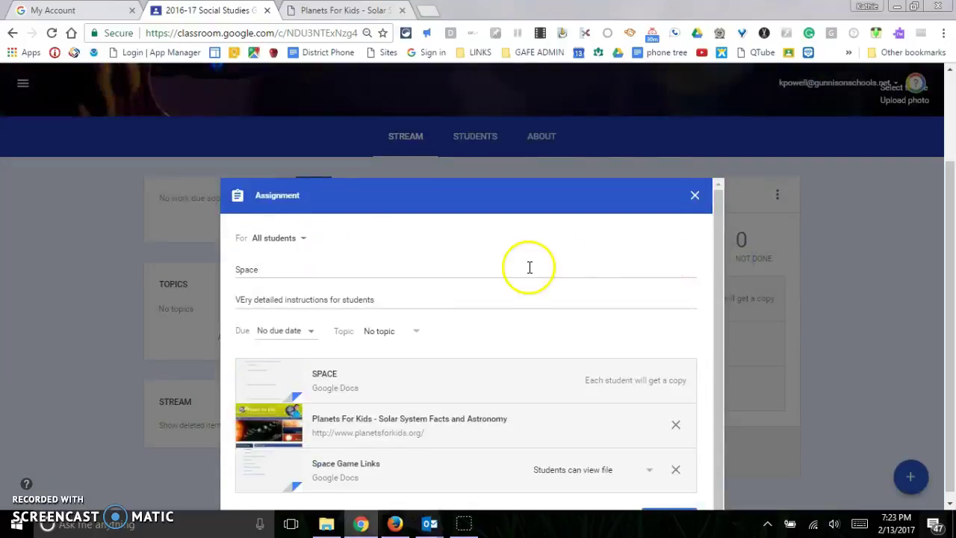
{"action": "left_click", "coordinate": [310, 323]}
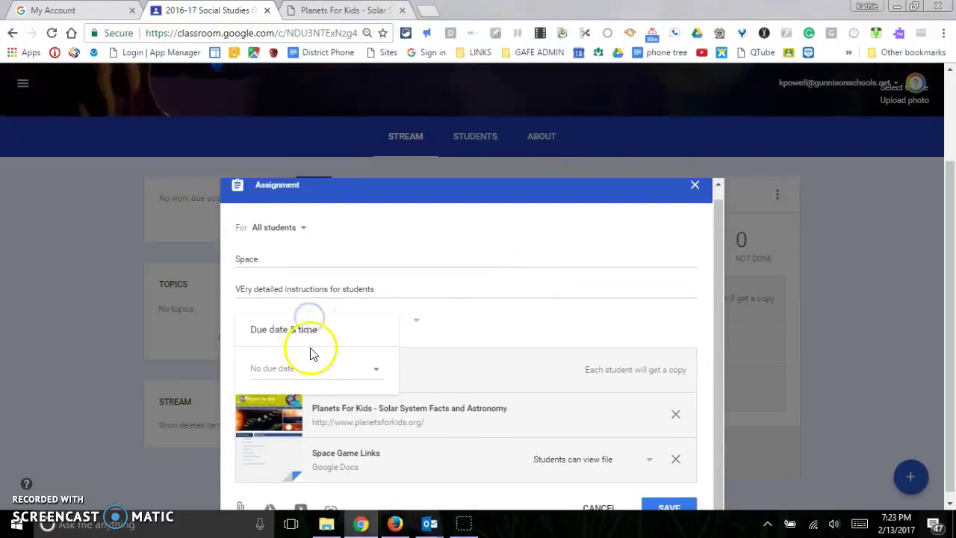
{"action": "left_click", "coordinate": [377, 371]}
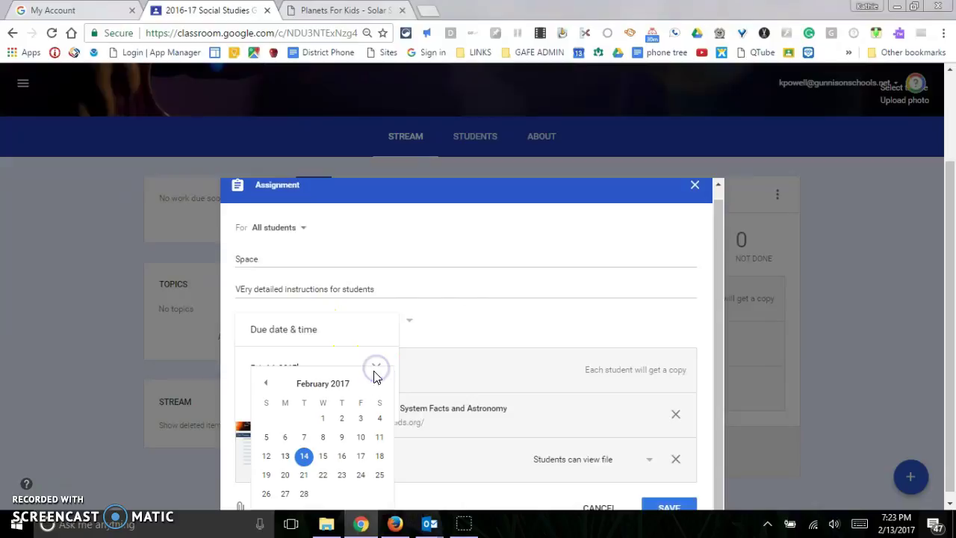
{"action": "left_click", "coordinate": [361, 457]}
{"action": "left_click", "coordinate": [668, 441]}
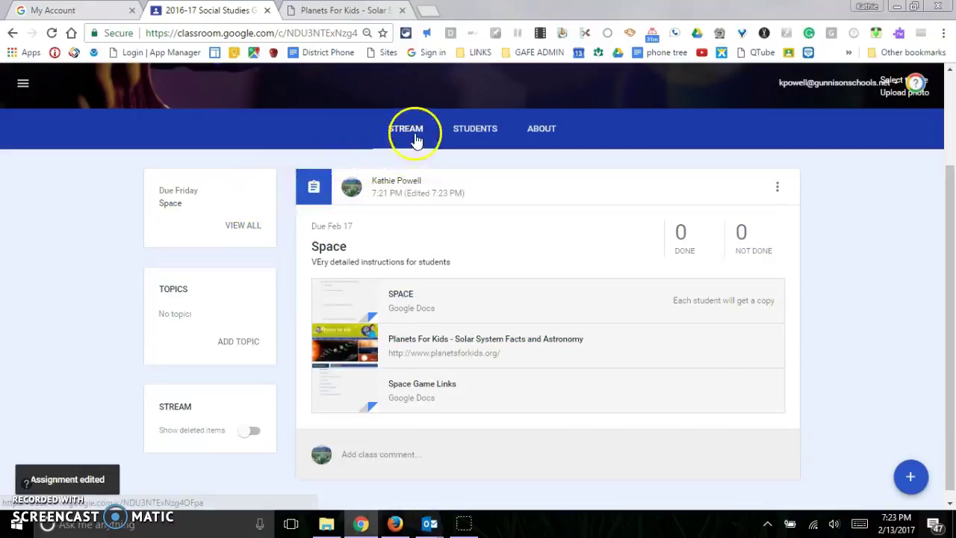
View all of the class's work to review, and open the About page of 2016-17 Social Studies Group A.
{"action": "left_click", "coordinate": [245, 225]}
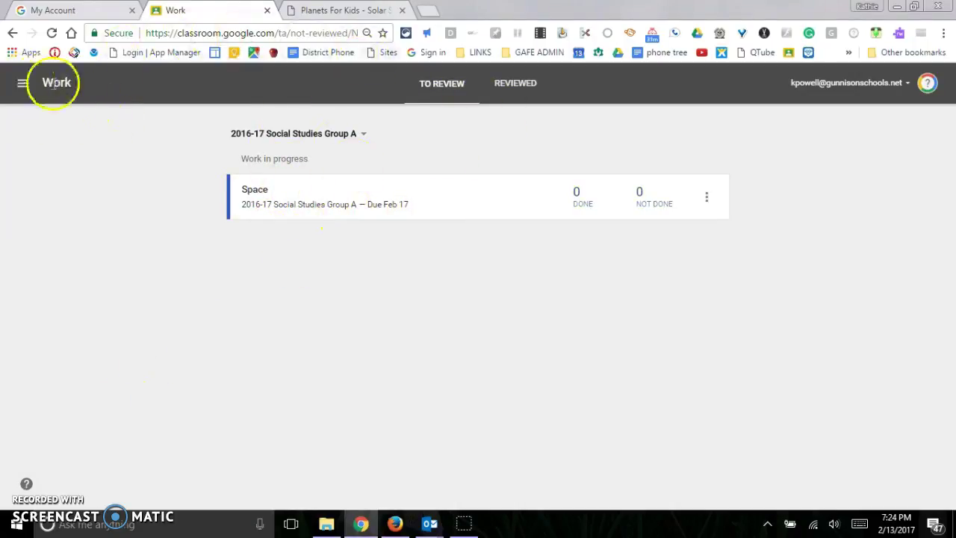
{"action": "left_click", "coordinate": [11, 33]}
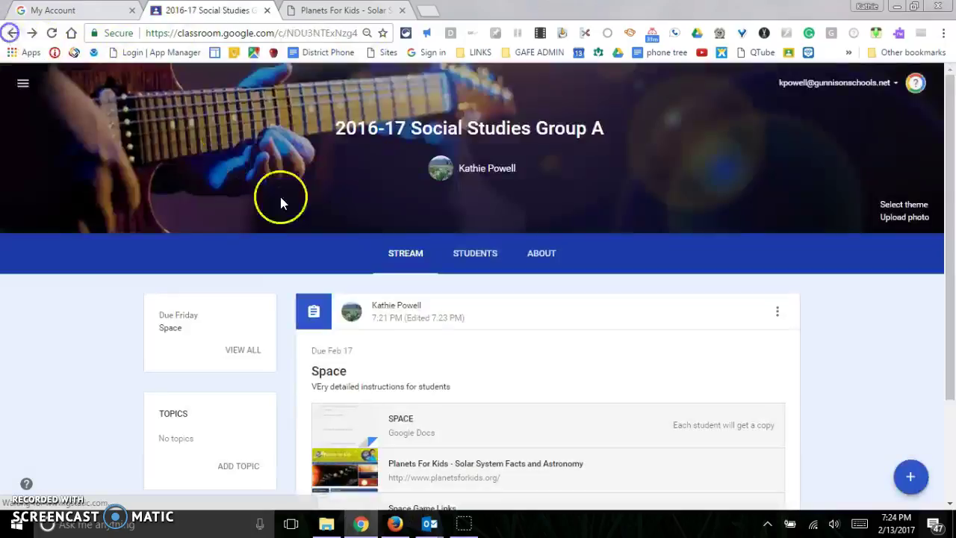
{"action": "left_click", "coordinate": [539, 254]}
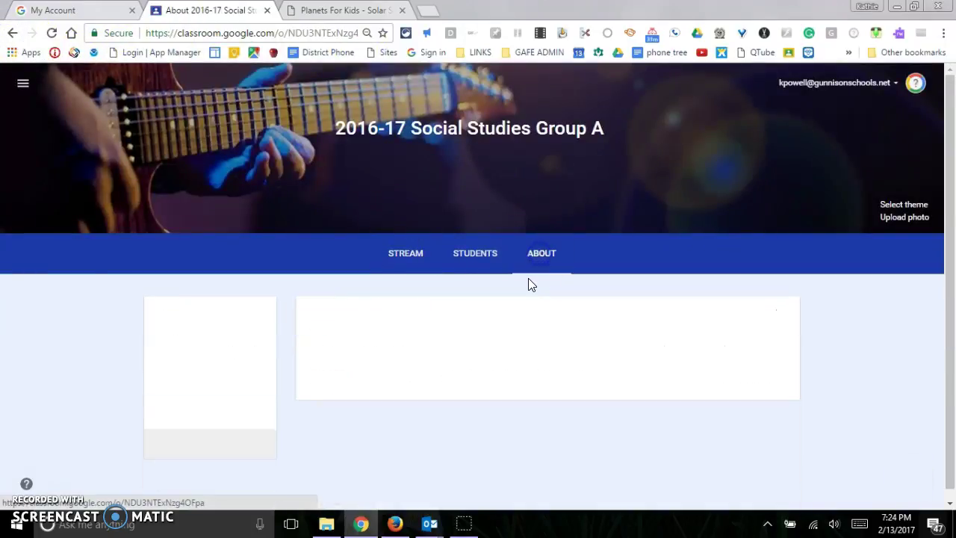
Open the calendar of 2016-17 Social Studies Group A in Google Calendar from the class's About page.
{"action": "scroll", "coordinate": [529, 277], "scroll_direction": "down", "scroll_amount": 1}
{"action": "left_click", "coordinate": [587, 365]}
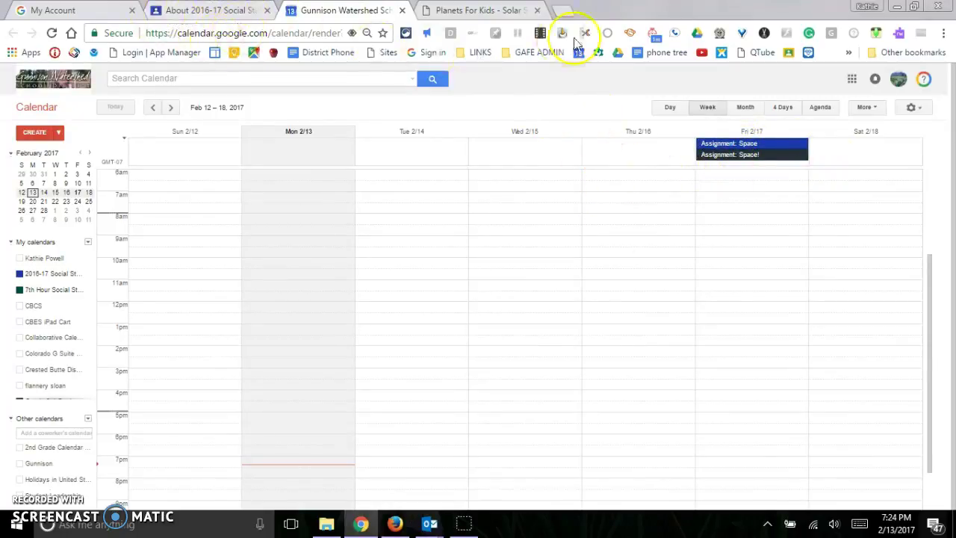
Switch to Google Drive in place of the My Account page and open the Classroom folder in My Drive.
{"action": "left_click", "coordinate": [67, 13]}
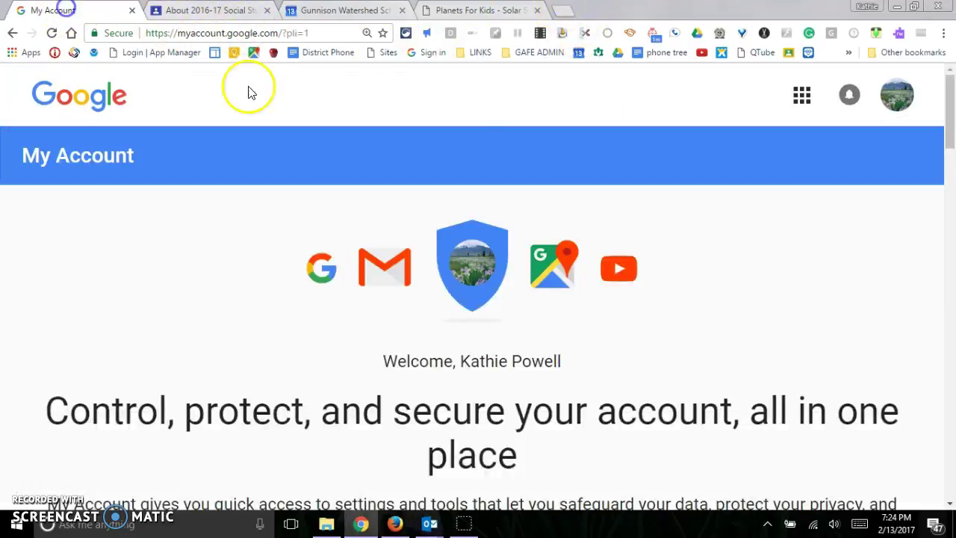
{"action": "left_click", "coordinate": [618, 52]}
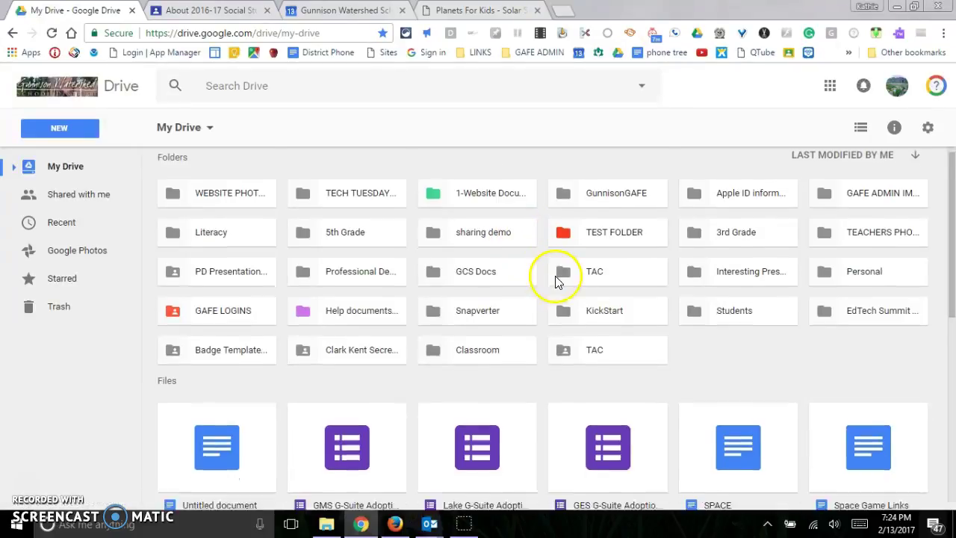
{"action": "scroll", "coordinate": [555, 282], "scroll_direction": "down", "scroll_amount": 2}
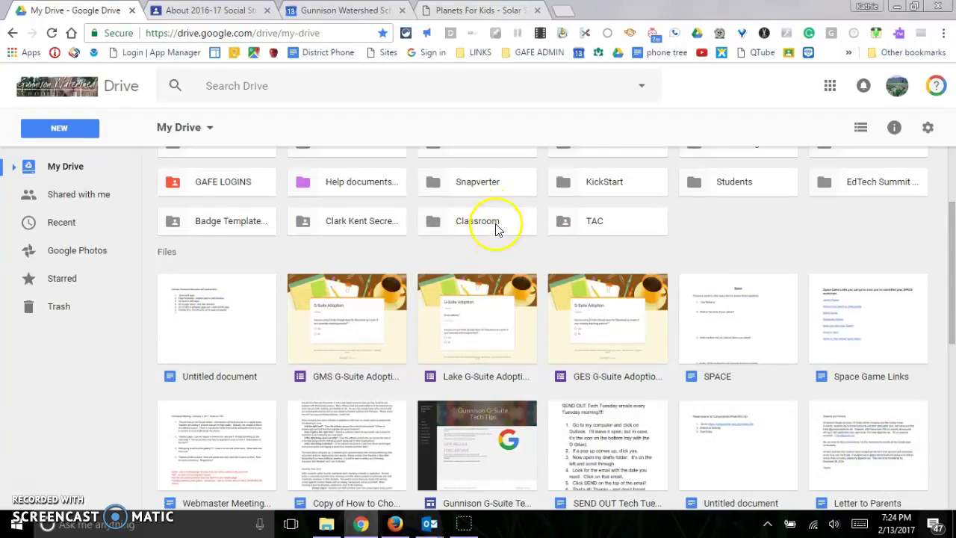
{"action": "double_click", "coordinate": [477, 223]}
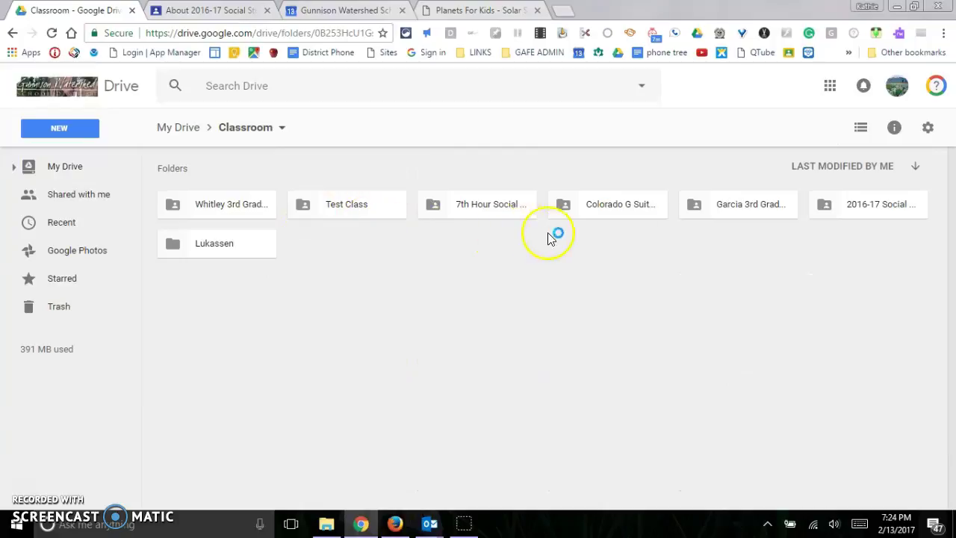
Open the 2016-17 Social Studies Group A folder and inspect its Space and "Templates - DO NOT EDIT" subfolders.
{"action": "double_click", "coordinate": [865, 213]}
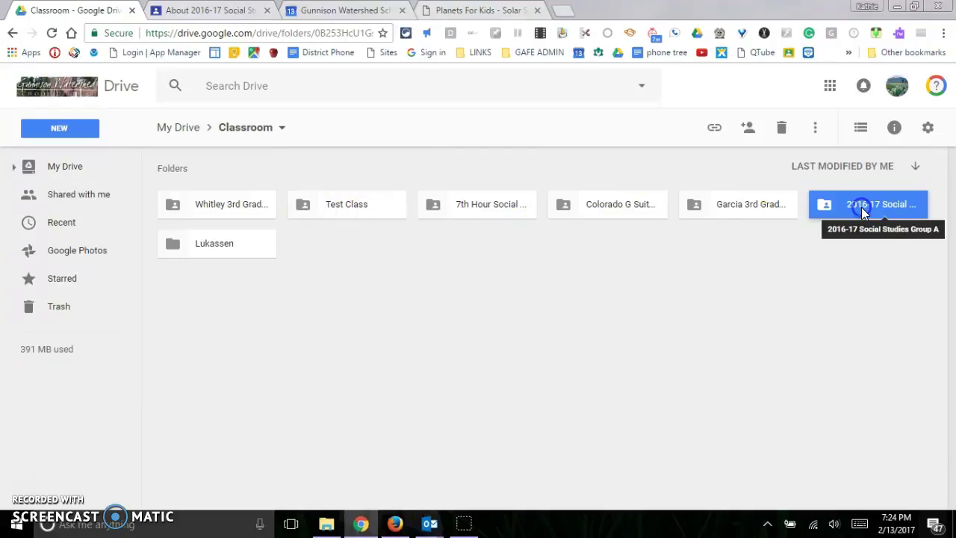
{"action": "double_click", "coordinate": [339, 208]}
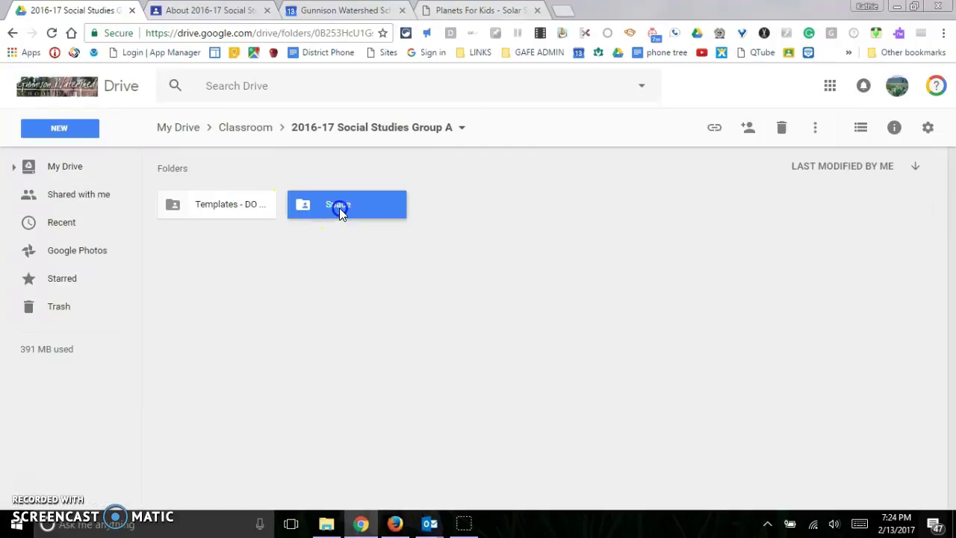
{"action": "left_click", "coordinate": [314, 129]}
{"action": "left_click", "coordinate": [239, 207]}
{"action": "double_click", "coordinate": [238, 206]}
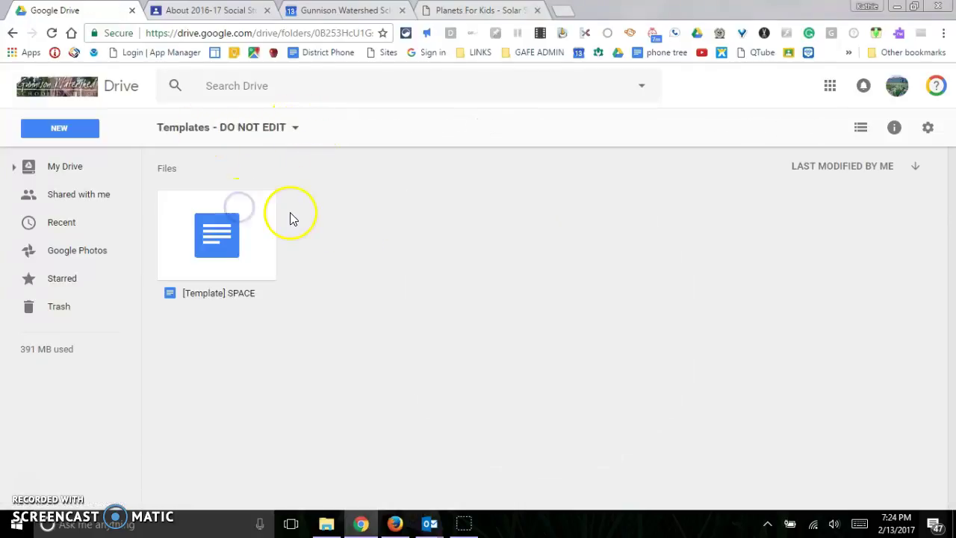
{"action": "left_click", "coordinate": [377, 127]}
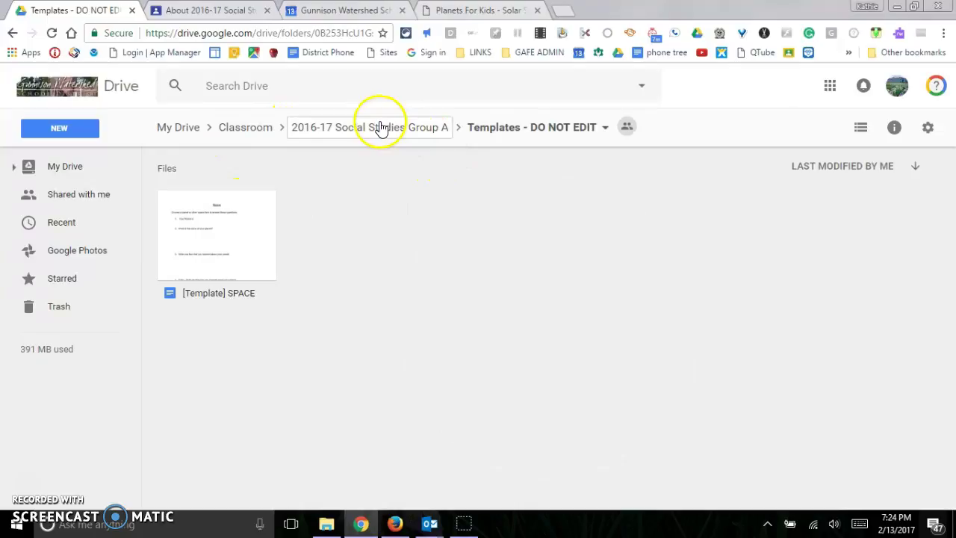
From the Classroom folder, open the first-listed 3rd Grade 2016-17 class folder and look through the files in its Space! subfolder.
{"action": "left_click", "coordinate": [245, 130]}
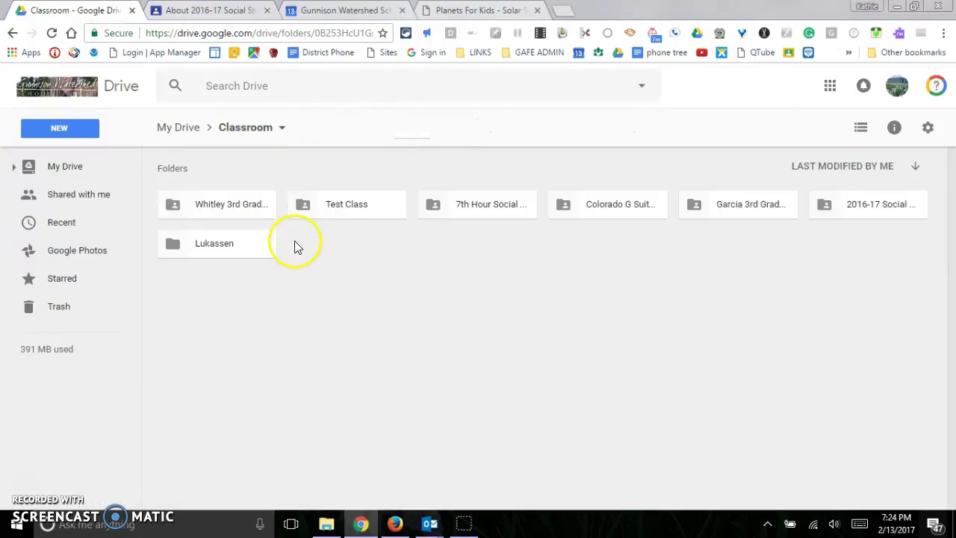
{"action": "double_click", "coordinate": [253, 205]}
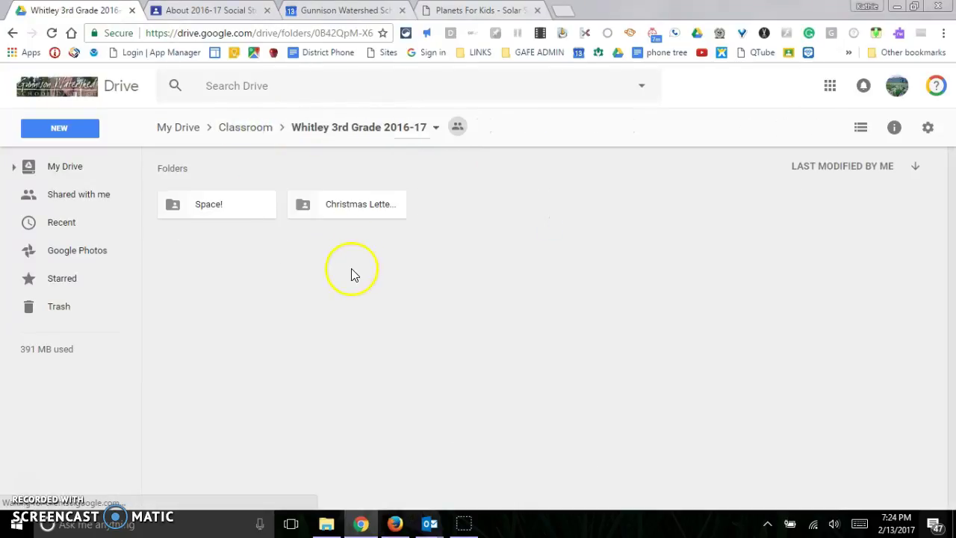
{"action": "double_click", "coordinate": [237, 204]}
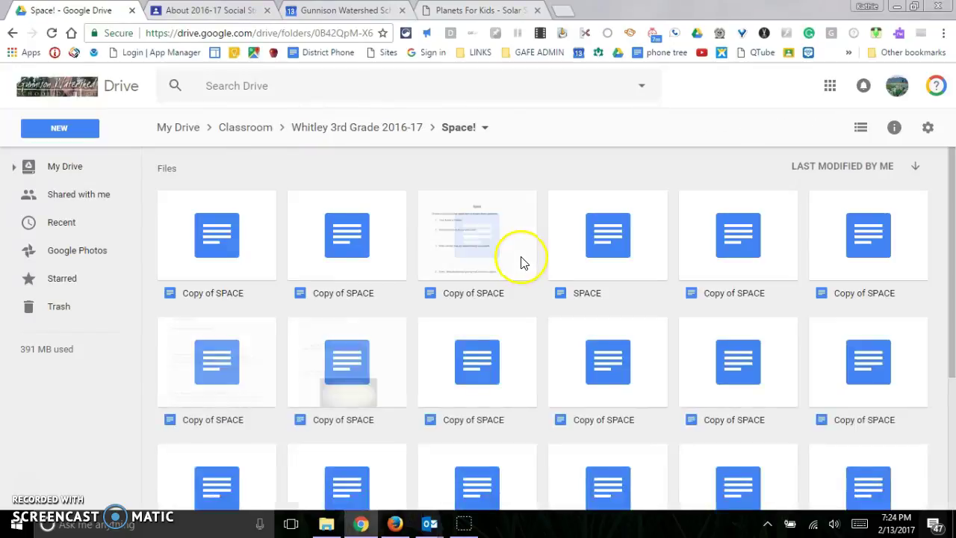
{"action": "scroll", "coordinate": [521, 261], "scroll_direction": "down", "scroll_amount": 5}
{"action": "scroll", "coordinate": [521, 261], "scroll_direction": "up", "scroll_amount": 5}
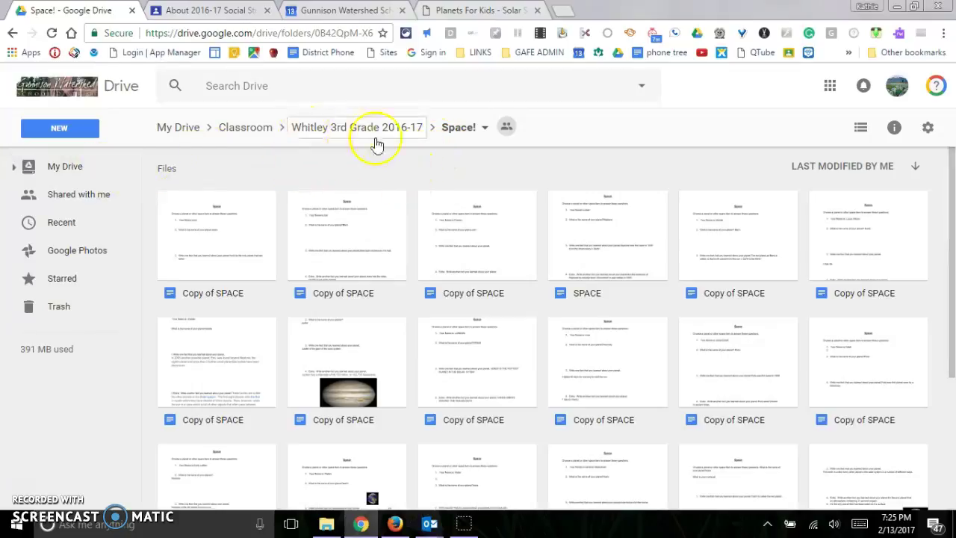
Return to the top level of My Drive and look over its folders and files.
{"action": "left_click", "coordinate": [76, 167]}
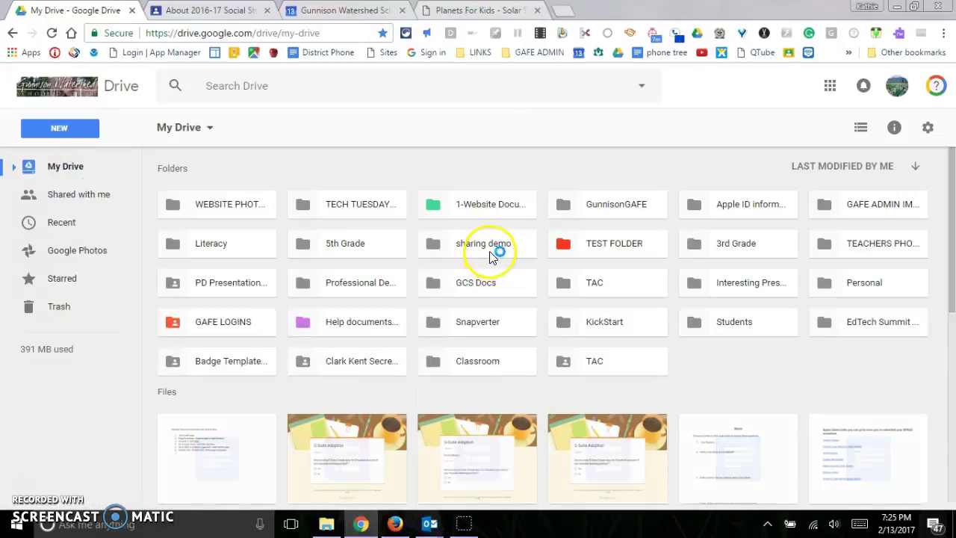
{"action": "scroll", "coordinate": [481, 354], "scroll_direction": "down", "scroll_amount": 1}
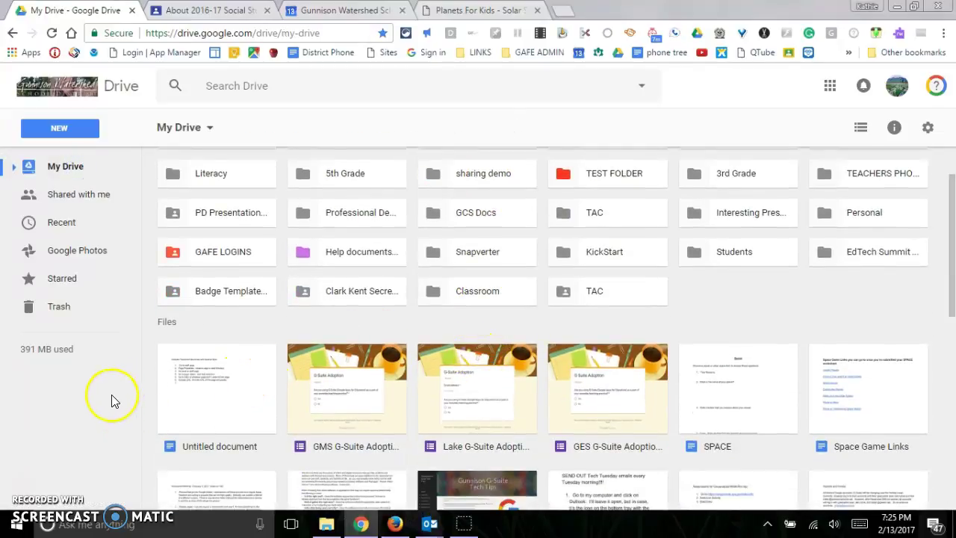